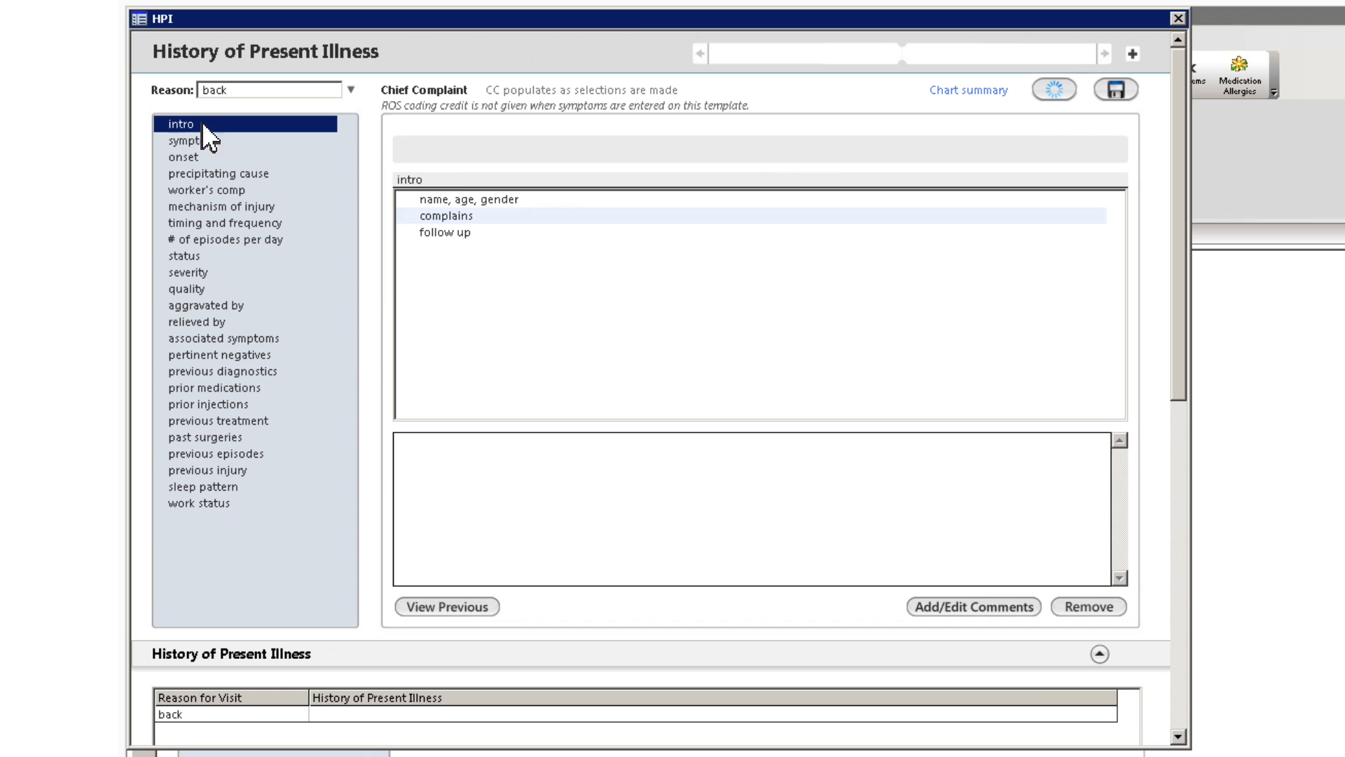
# Set the HPI intro to "complains" and record pain as a symptom with the right side equal to the left.
pyautogui.click(429, 220)
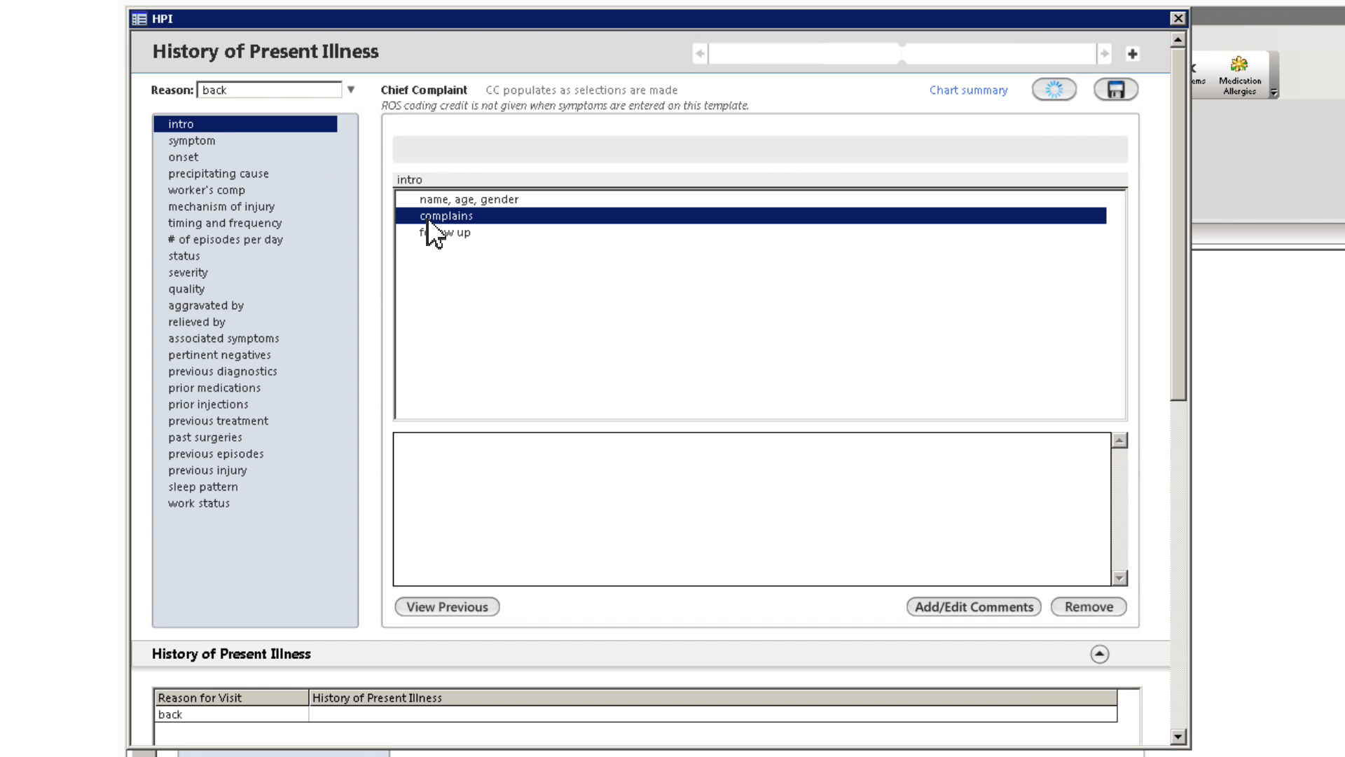
pyautogui.click(219, 143)
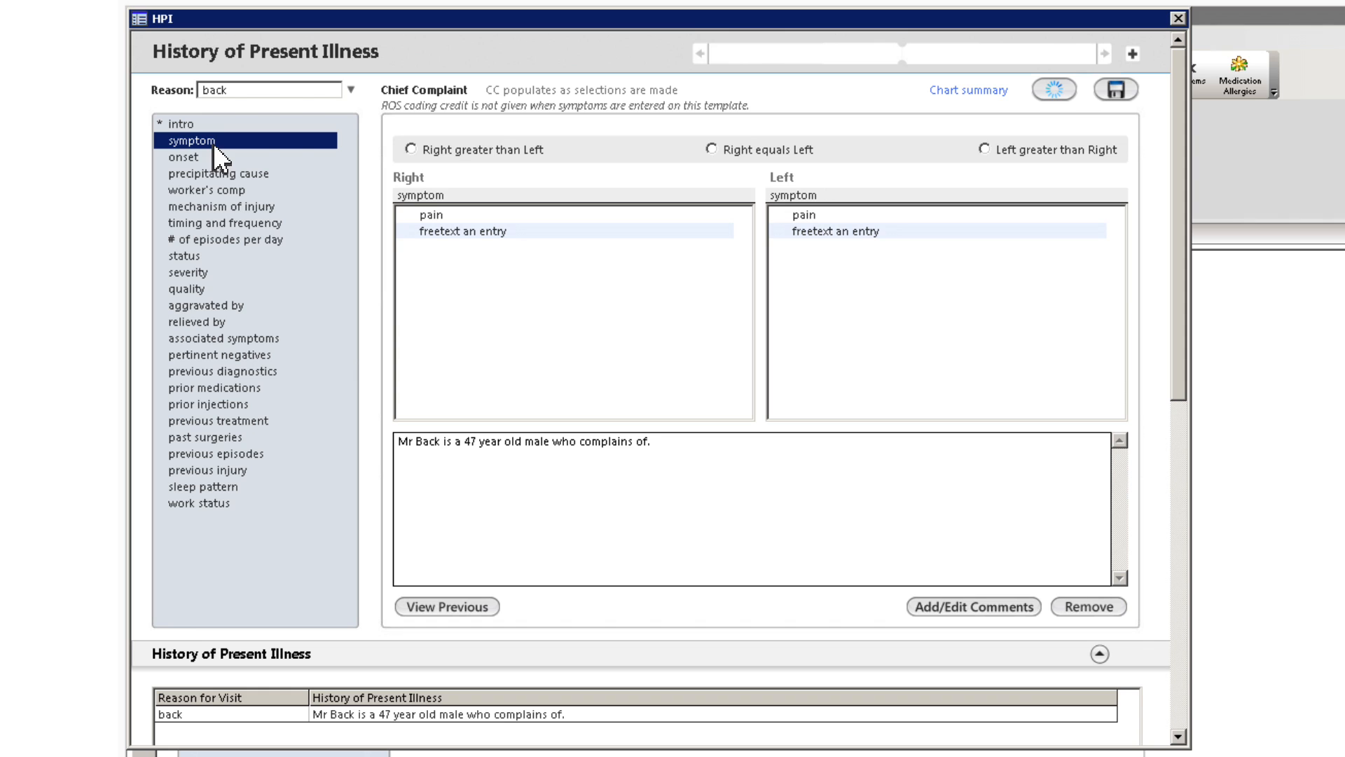
pyautogui.click(713, 150)
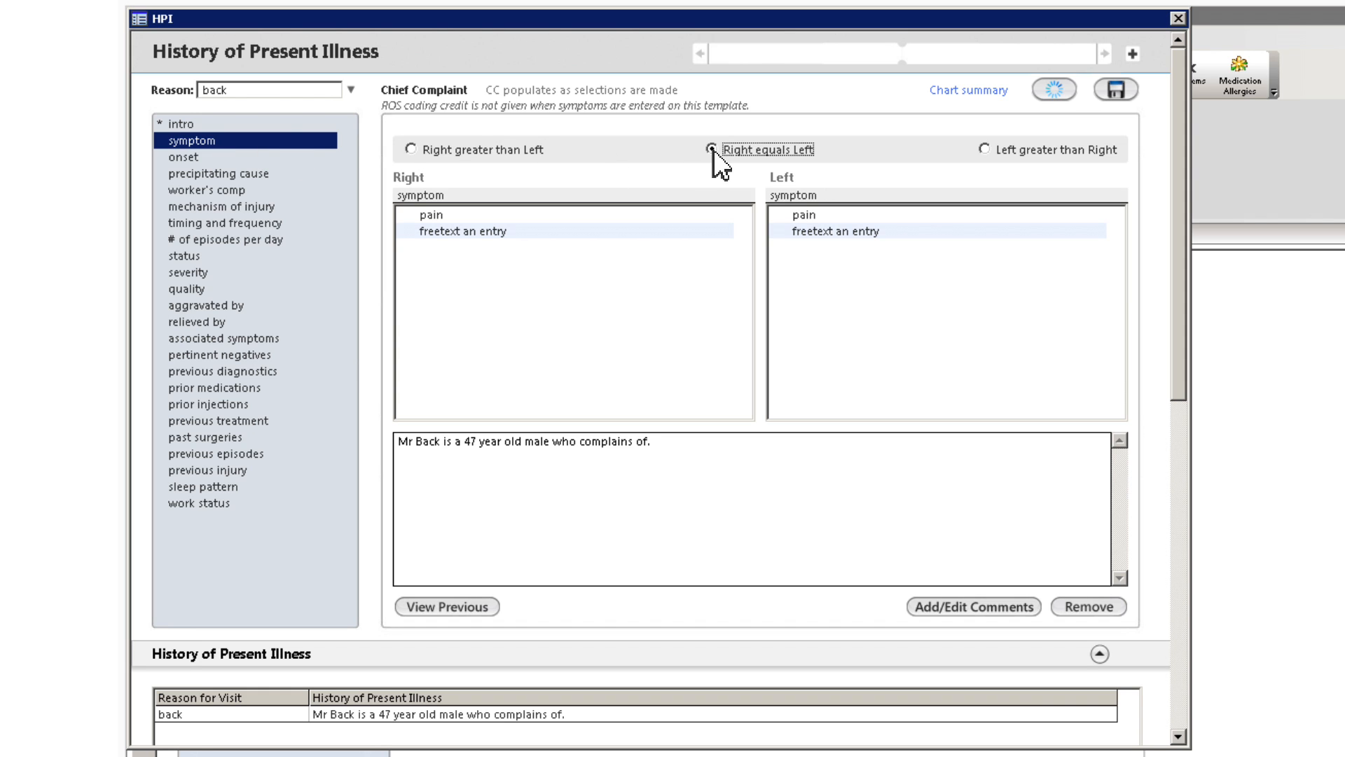
pyautogui.click(697, 216)
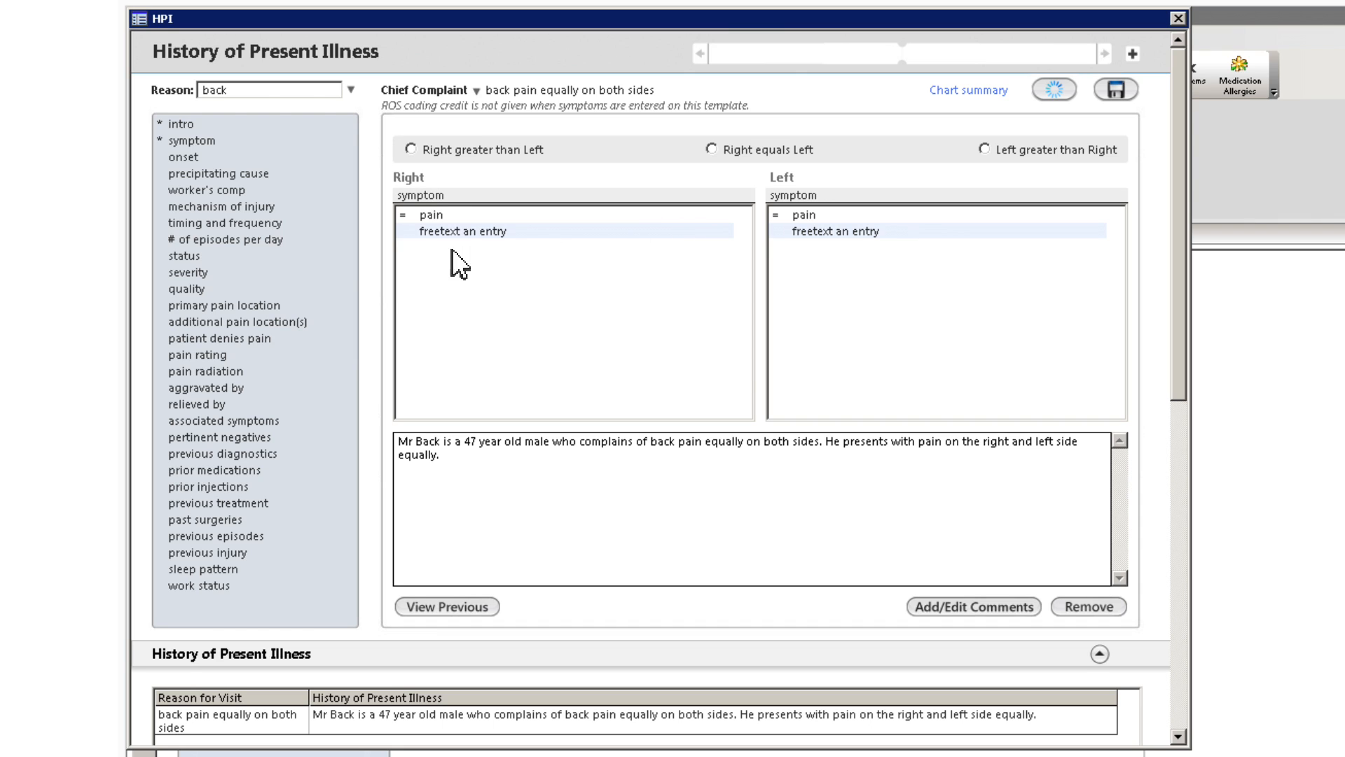
# Examine the choices offered in the back HPI categories, including pain locations, pain rating, associated symptoms, previous treatment, past surgeries and work status.
pyautogui.click(277, 243)
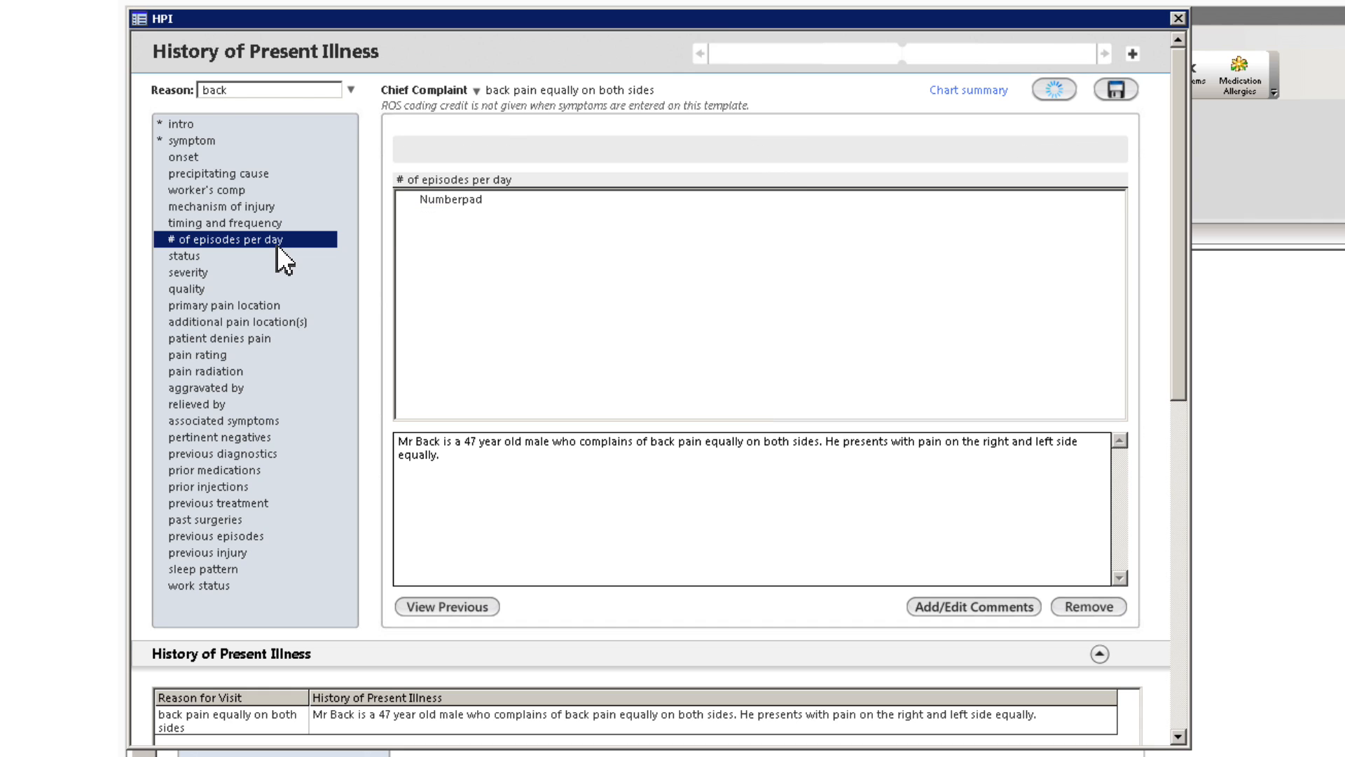
pyautogui.click(265, 304)
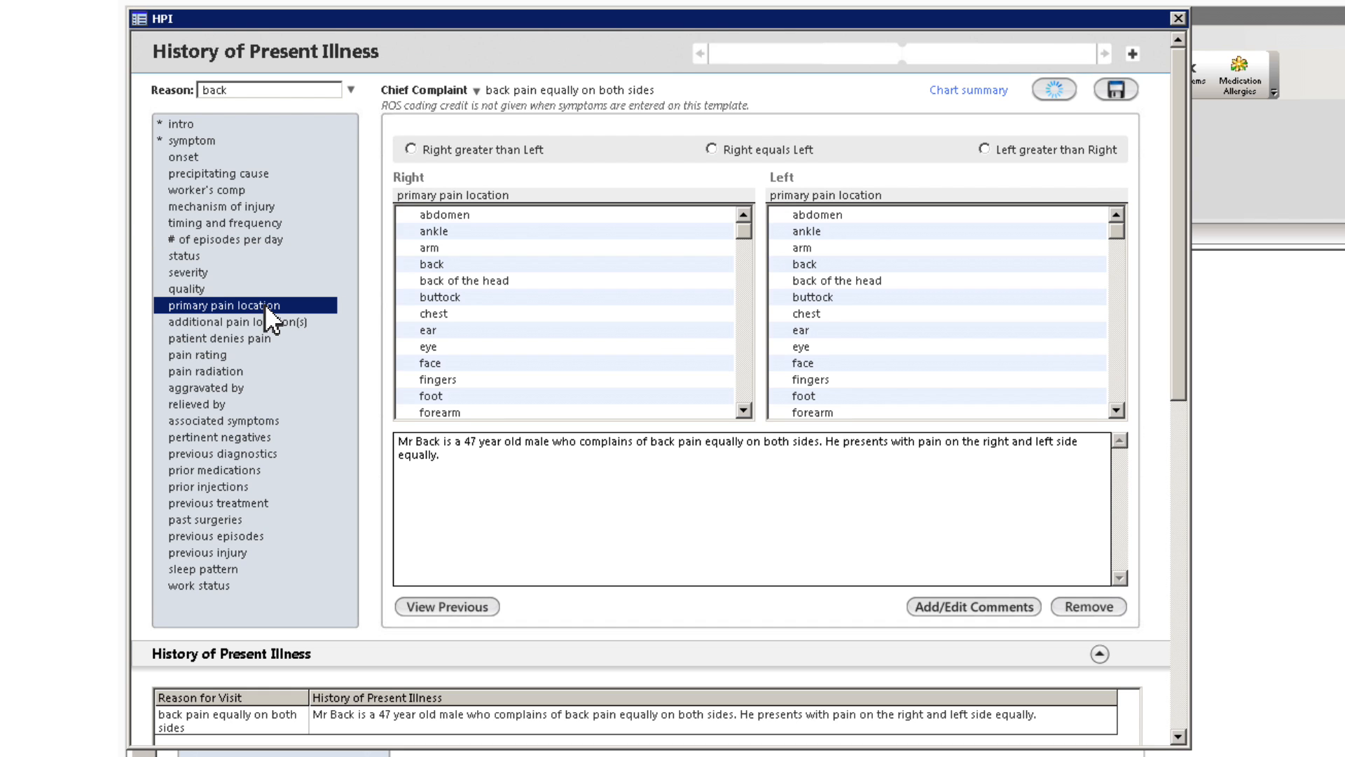
pyautogui.click(270, 323)
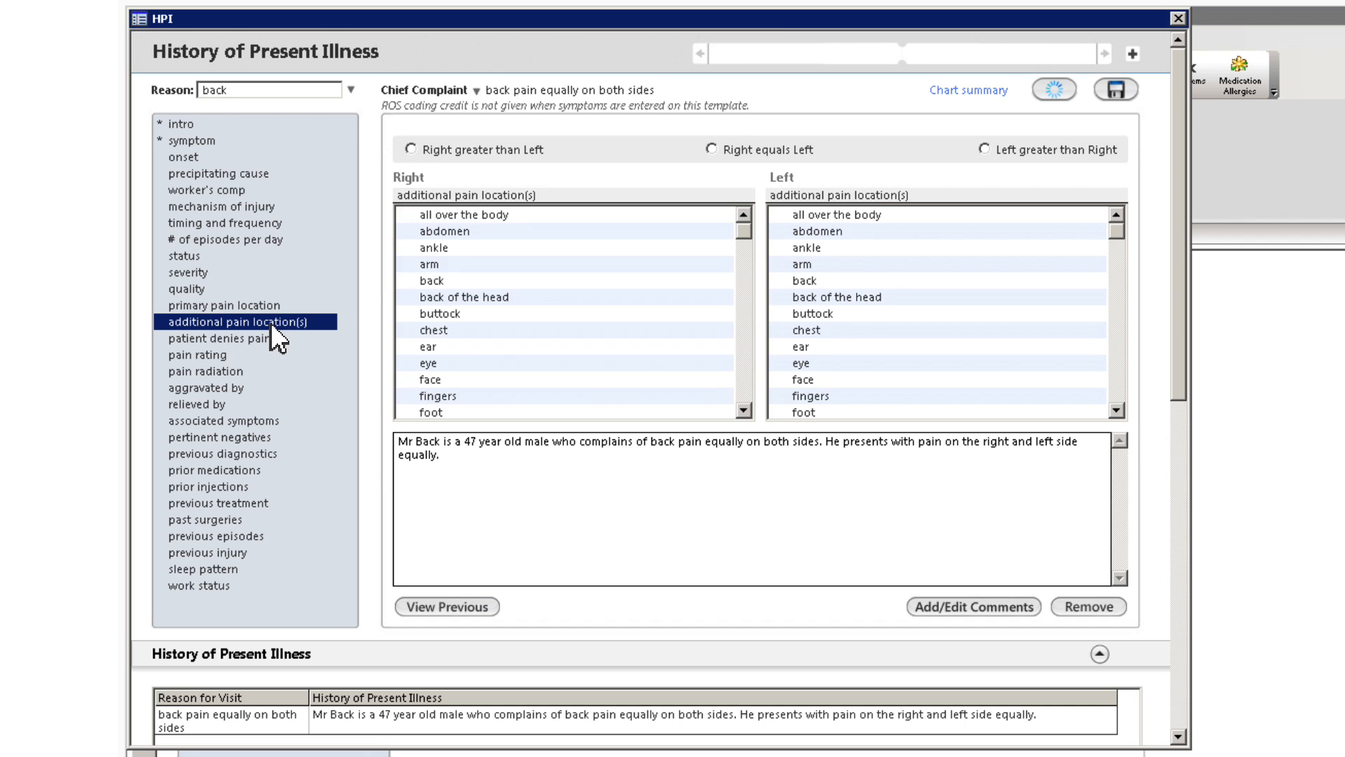
pyautogui.click(279, 337)
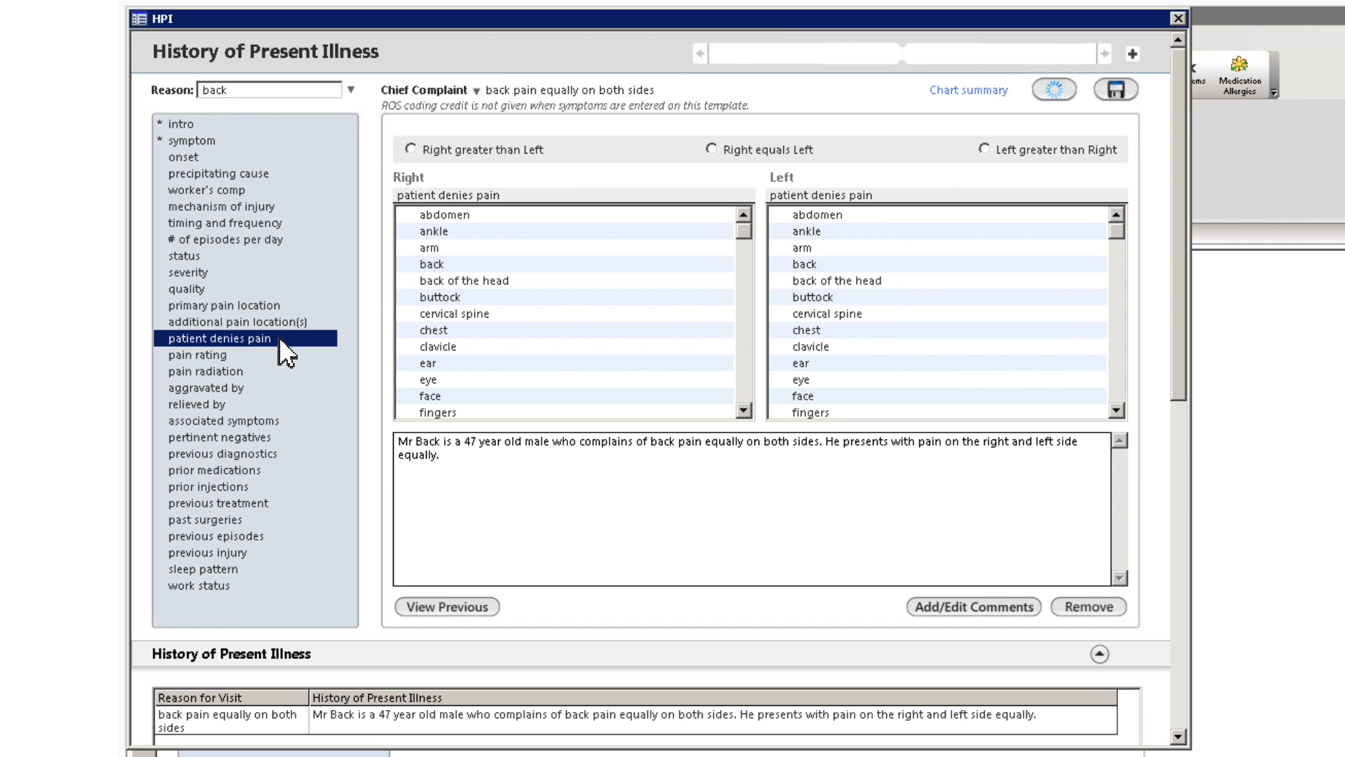
pyautogui.click(279, 356)
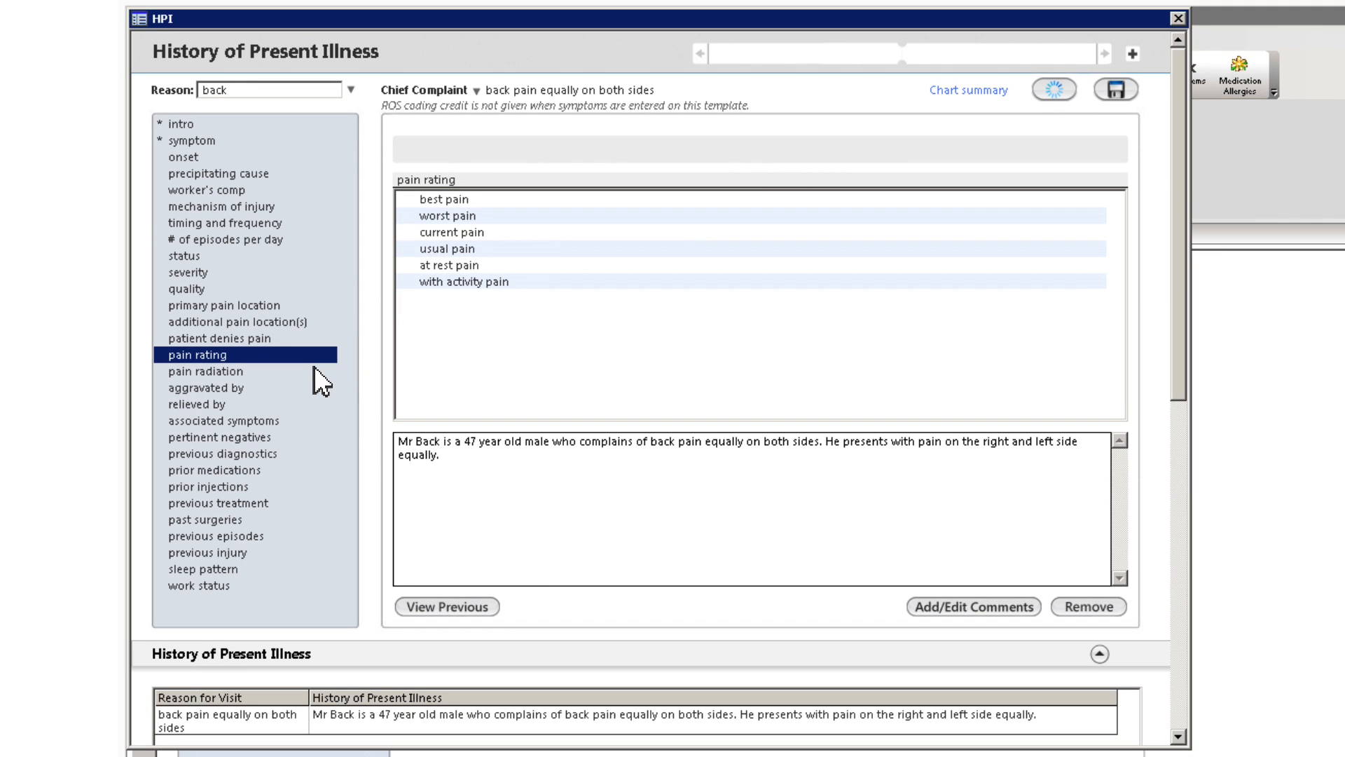
pyautogui.click(43, 345)
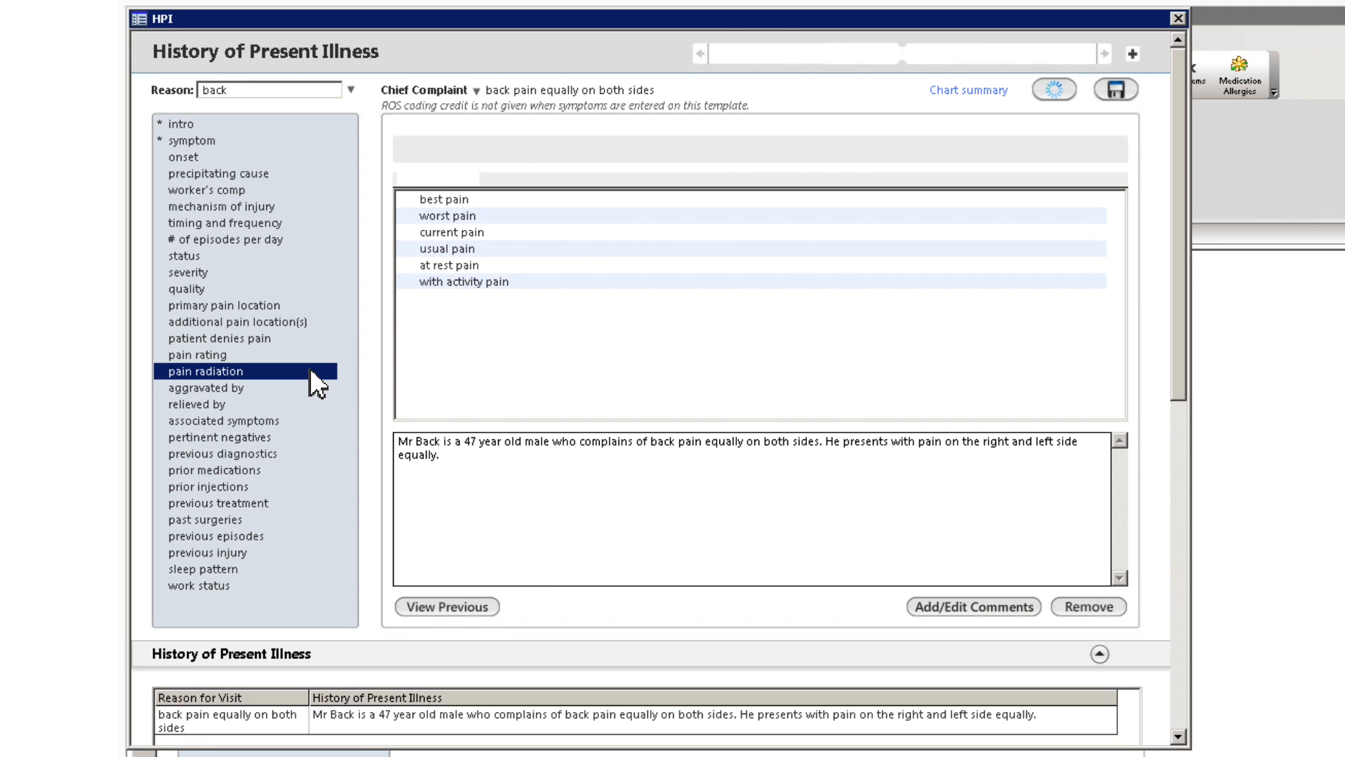
pyautogui.click(224, 420)
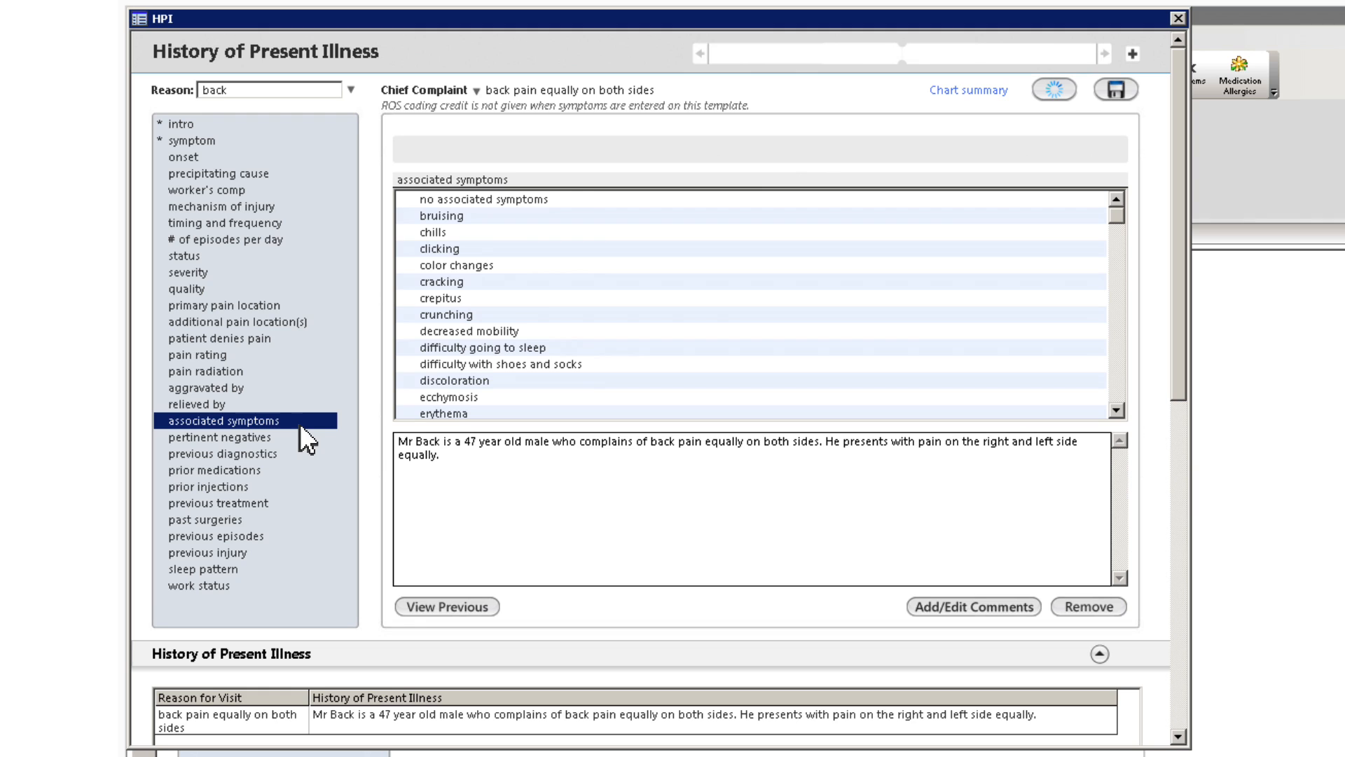
pyautogui.click(292, 458)
pyautogui.click(293, 469)
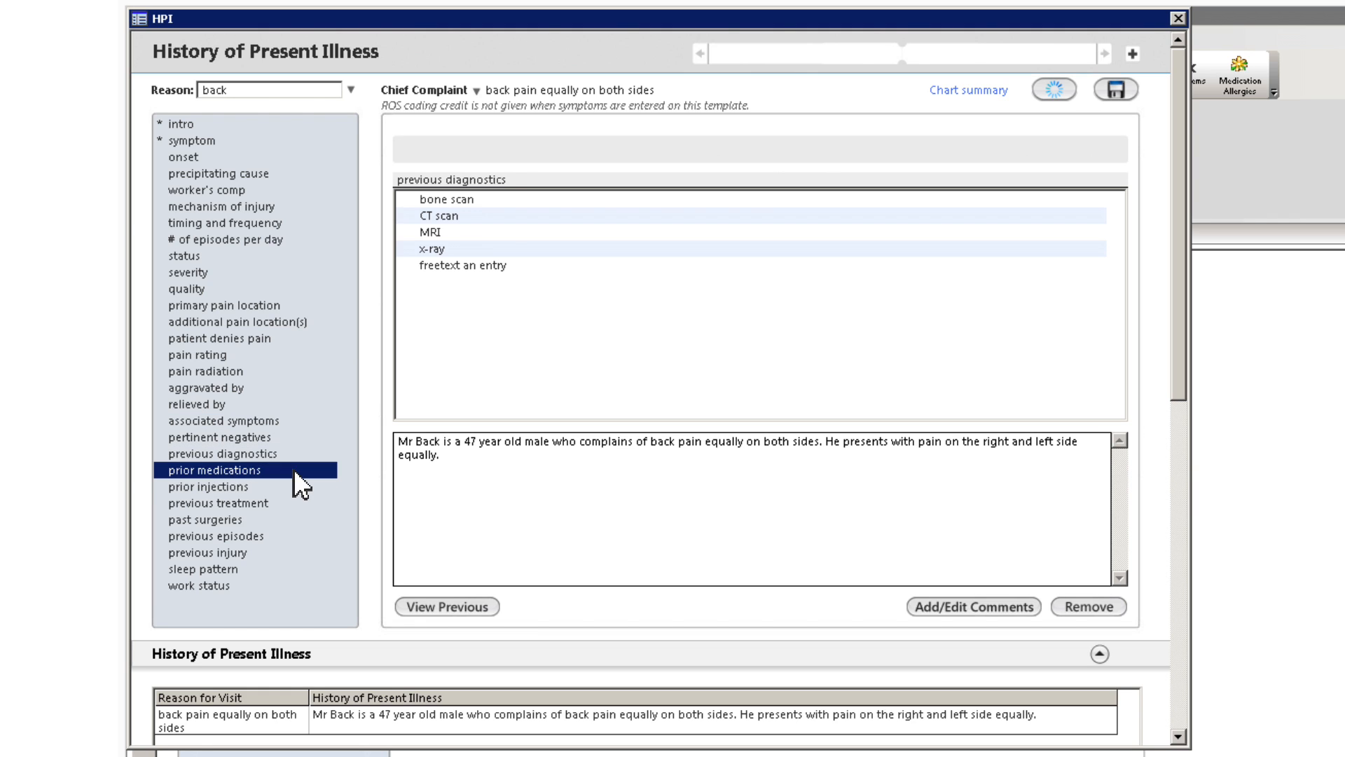
pyautogui.click(292, 487)
pyautogui.click(292, 503)
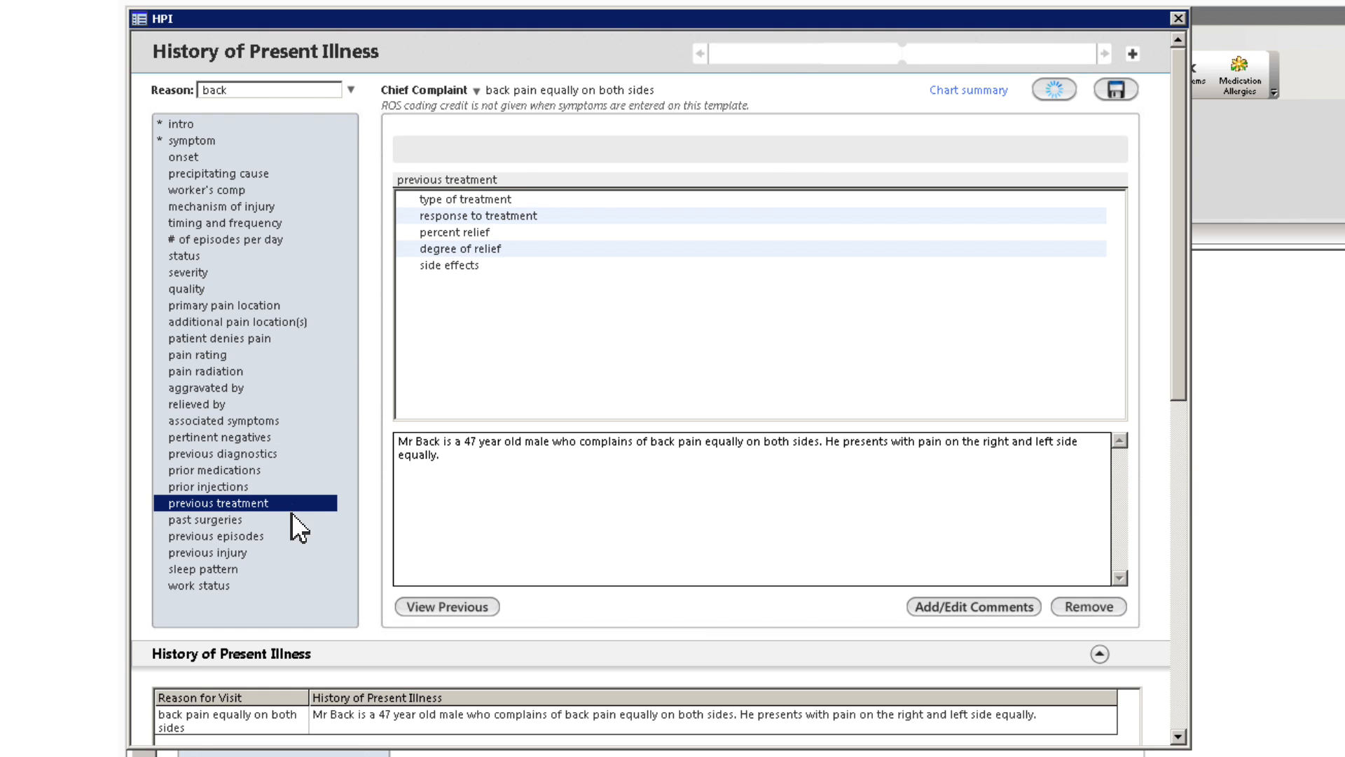
pyautogui.click(291, 518)
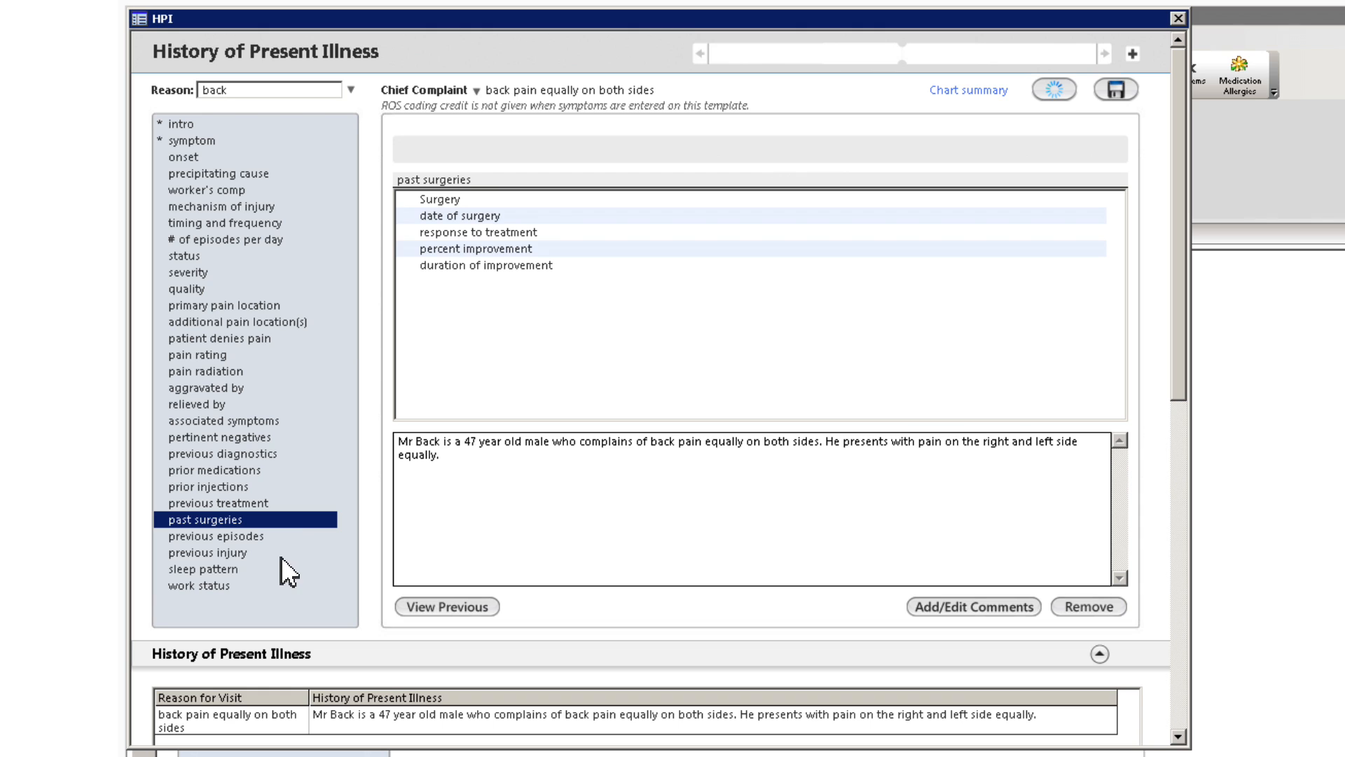
pyautogui.click(279, 569)
pyautogui.click(276, 584)
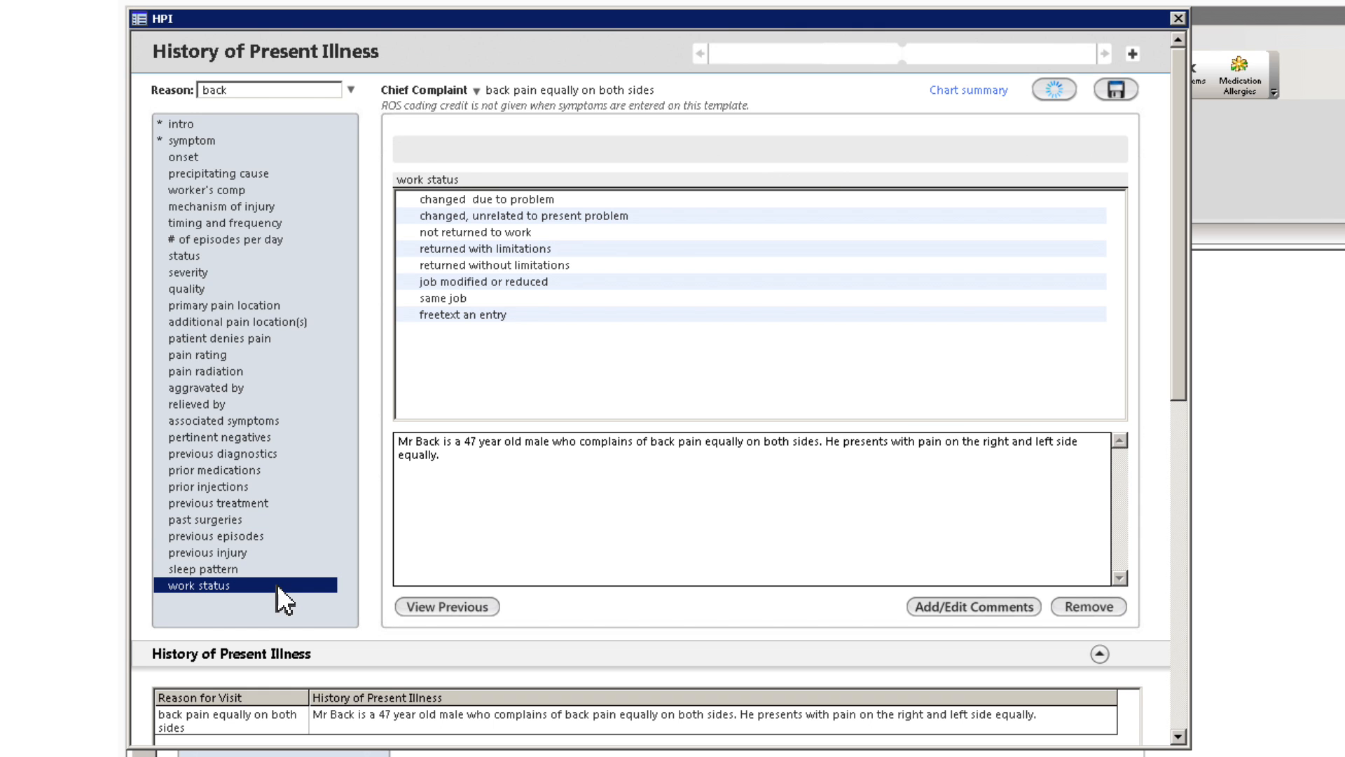
# Copy forward the previous HPI findings from the 08/19/2015 12:21PM encounter.
pyautogui.click(415, 612)
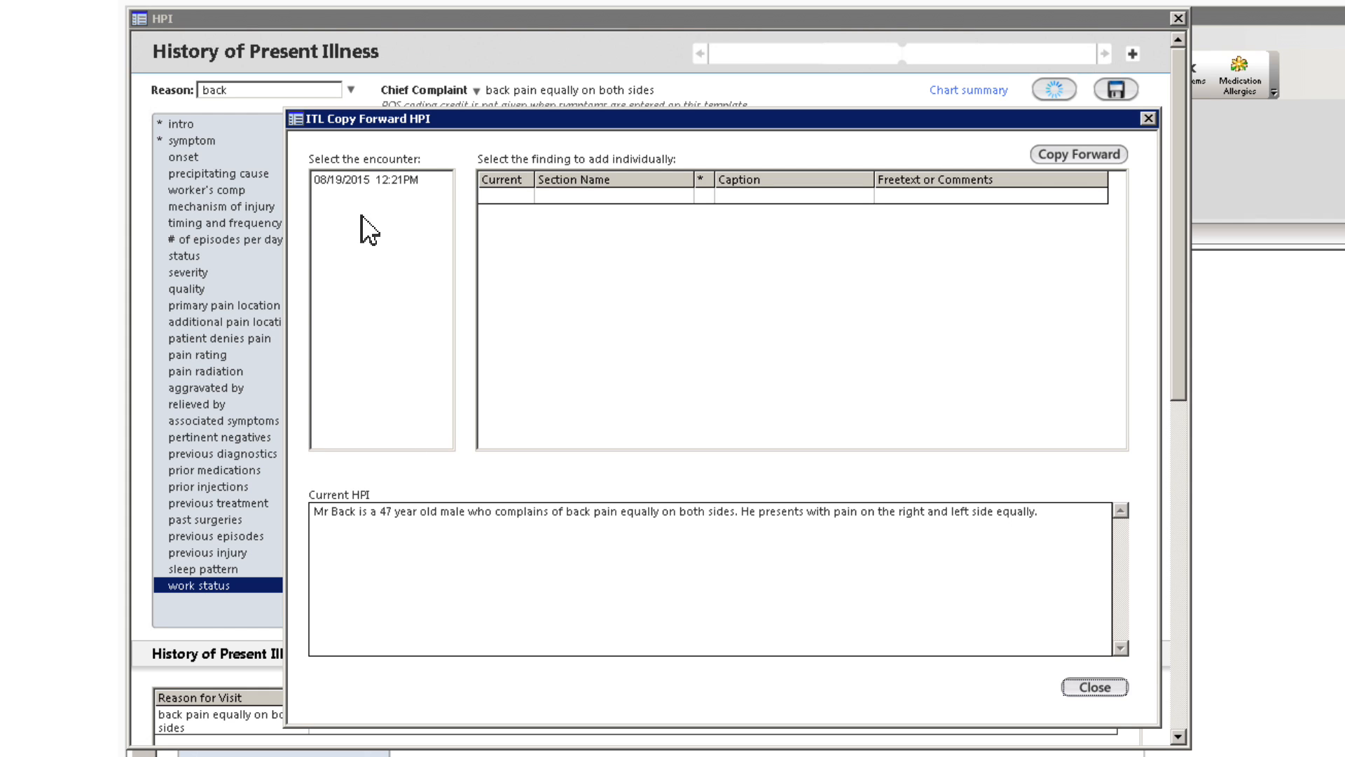
pyautogui.click(360, 187)
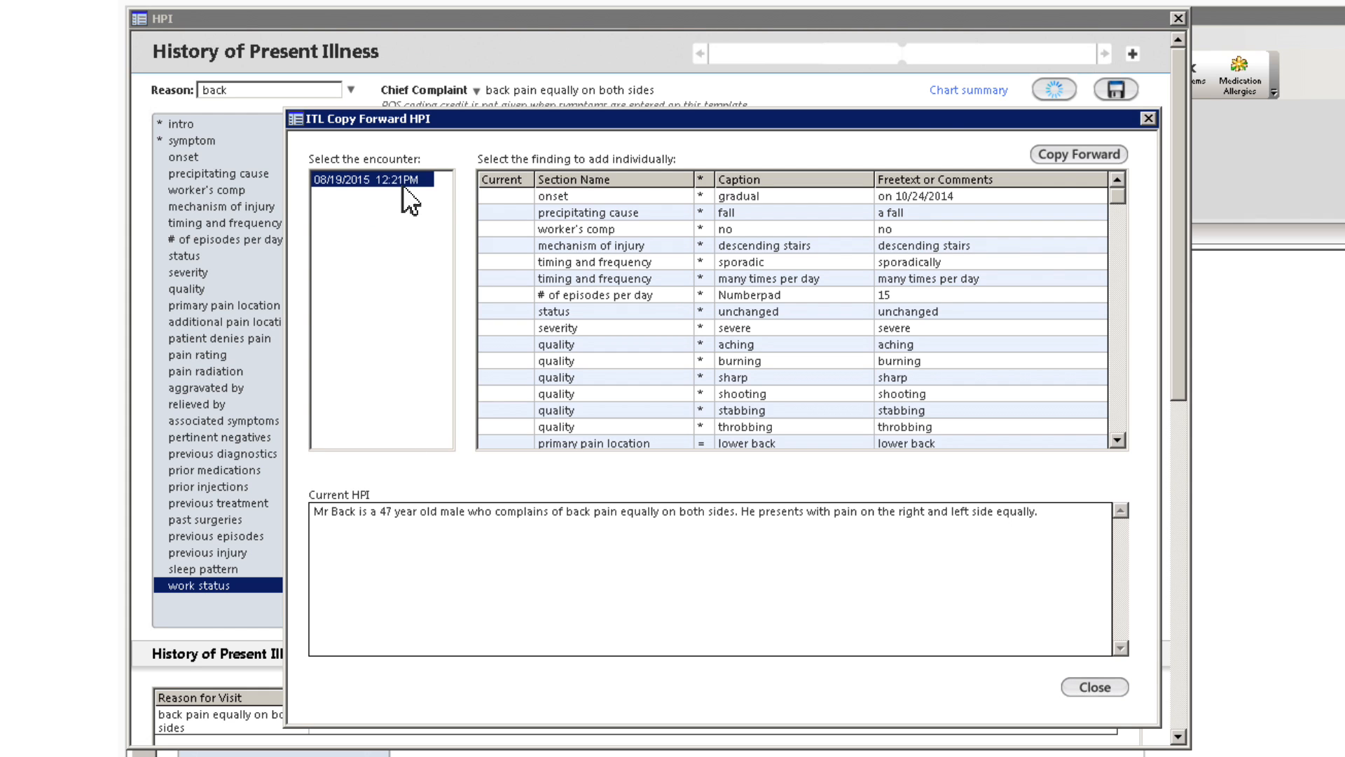
pyautogui.click(1048, 160)
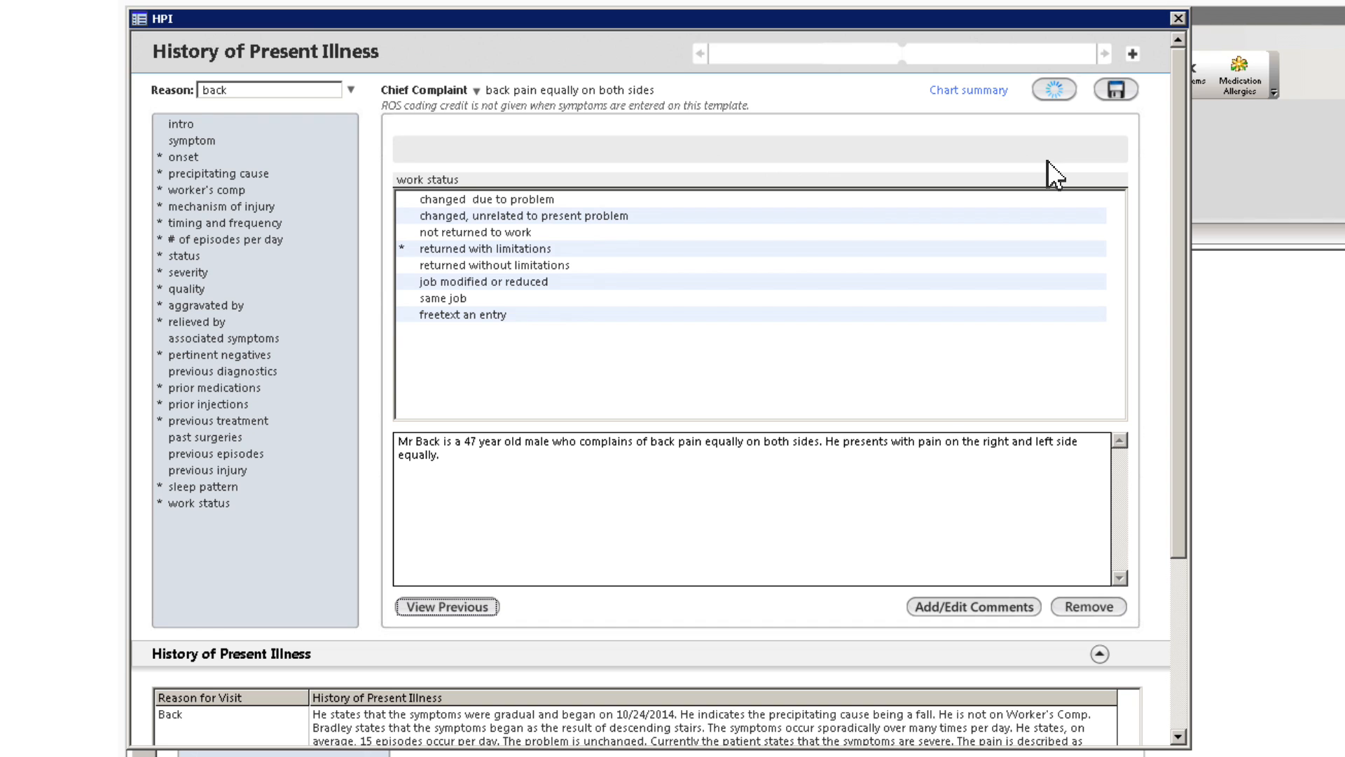
# Add "Custom Complaint" as another reason for visit and dismiss its free-form HPI without saving.
pyautogui.click(296, 242)
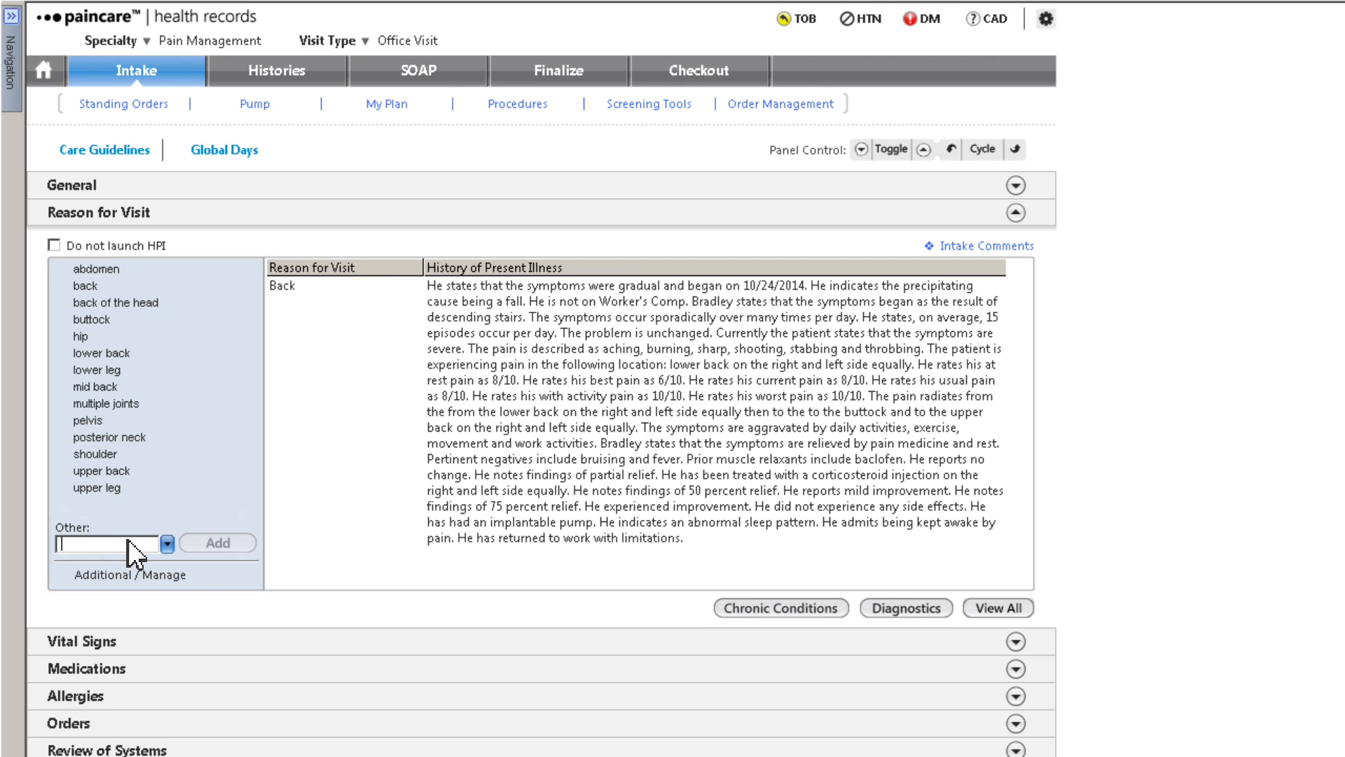
pyautogui.write('Custom Complaint')
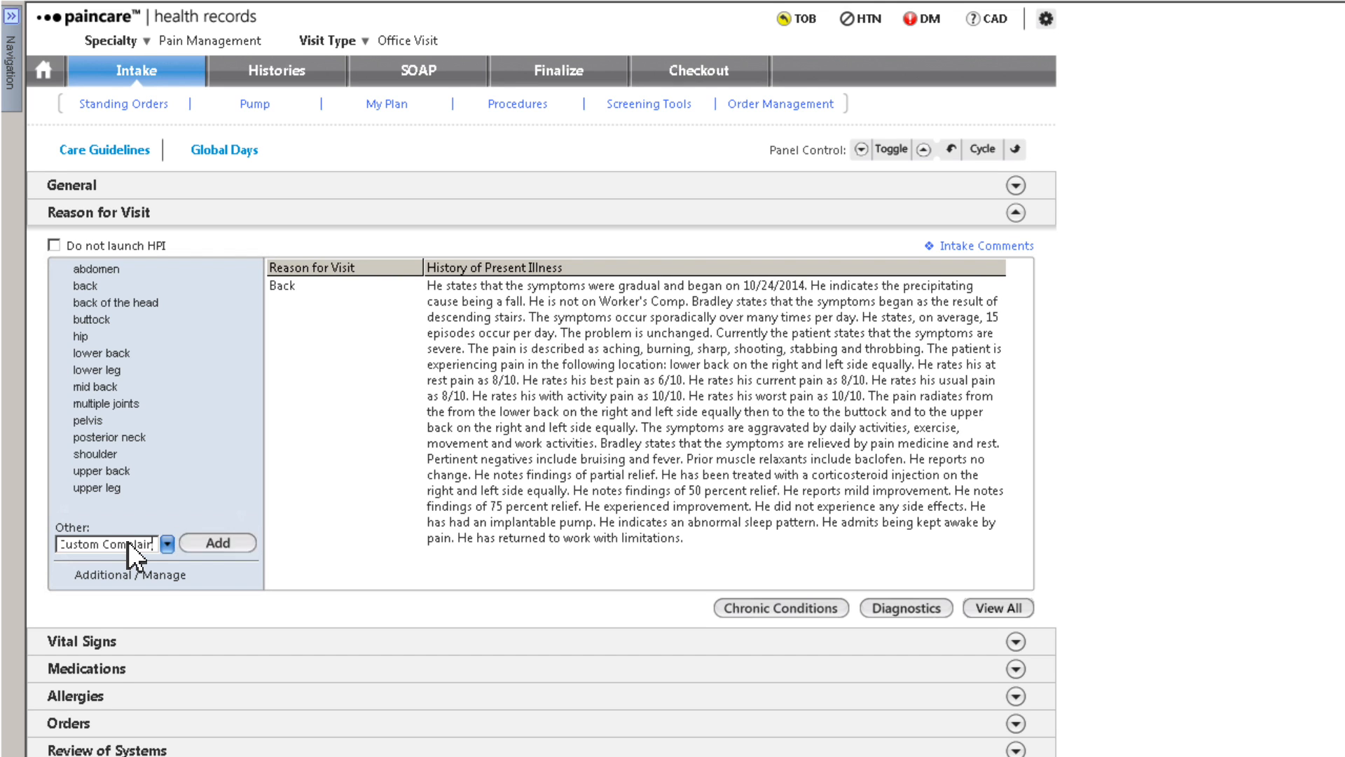
pyautogui.click(205, 544)
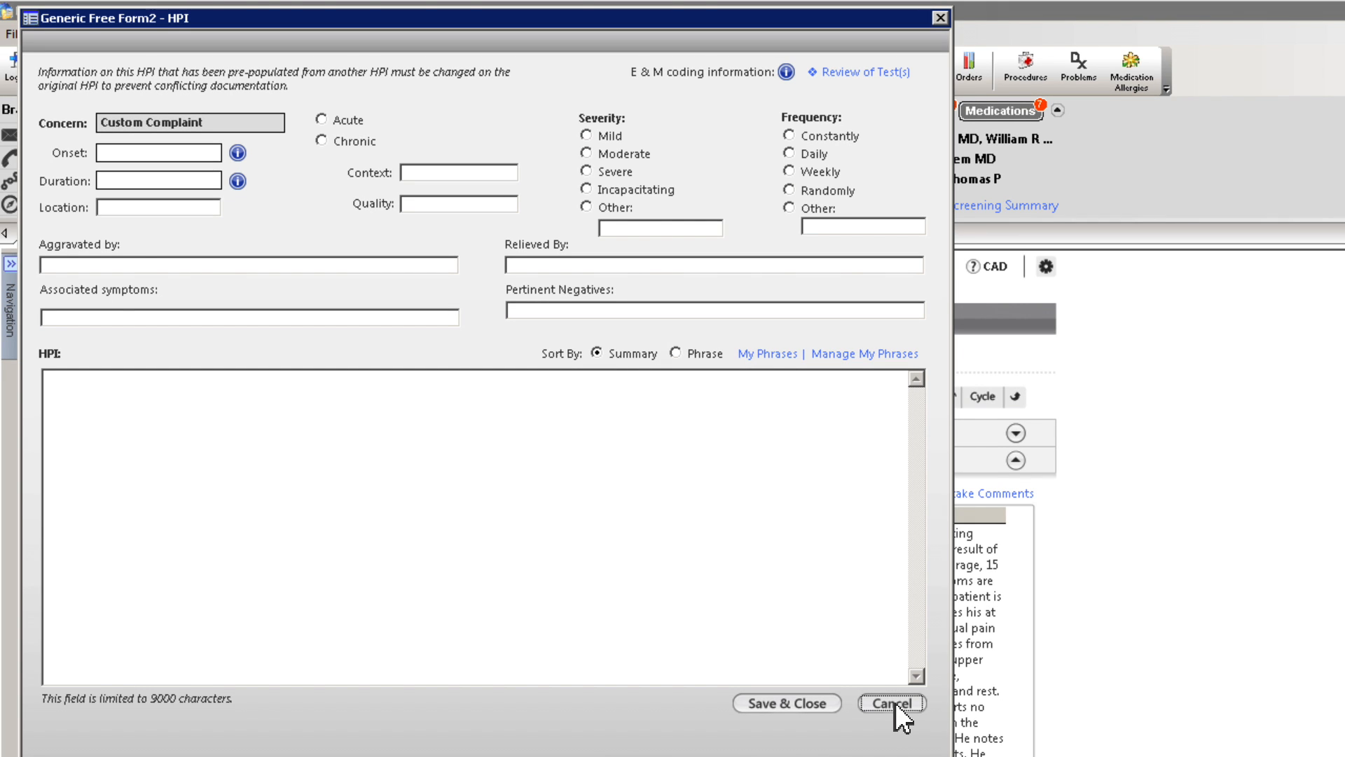
pyautogui.click(895, 703)
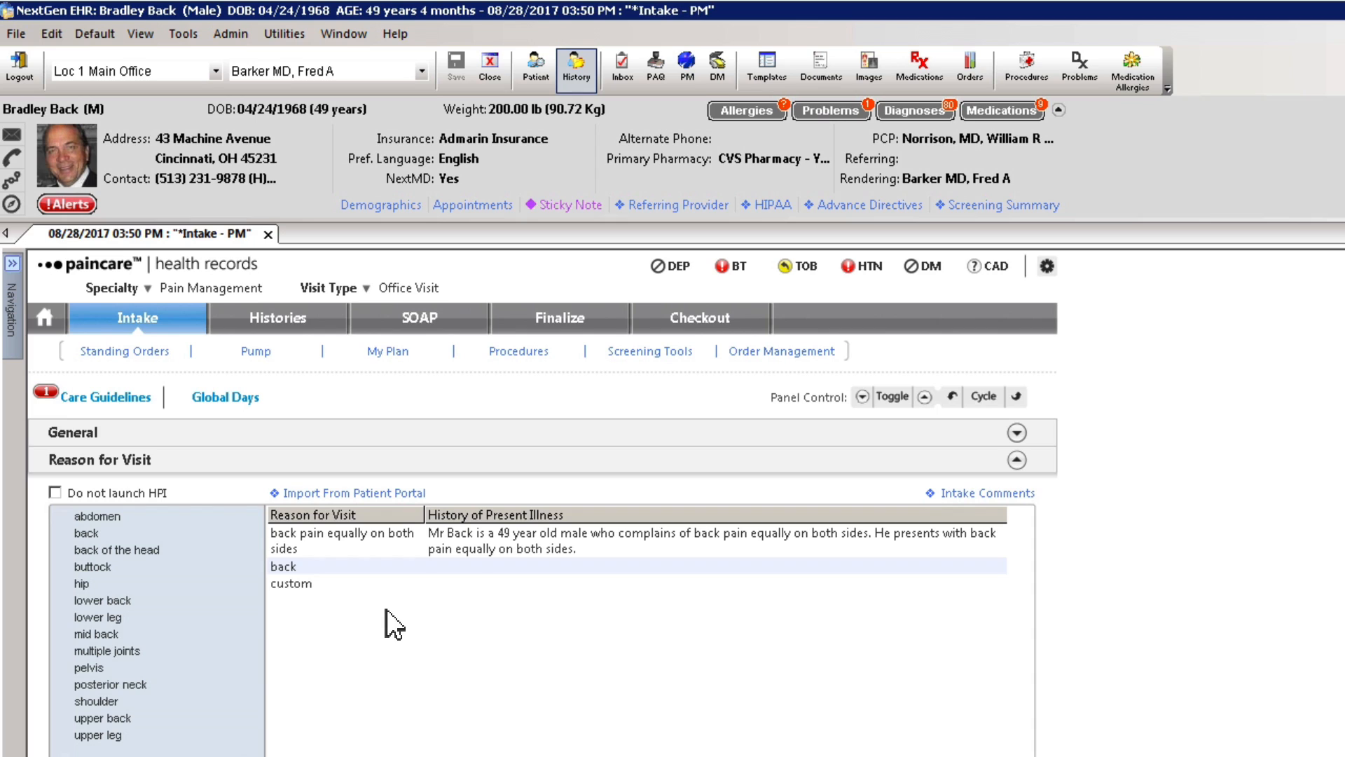
# Open the Oswestry questionnaire and choose moderate pain, painful and slow personal care, heavy lifting only if conveniently positioned, and walking any distance.
pyautogui.click(17, 309)
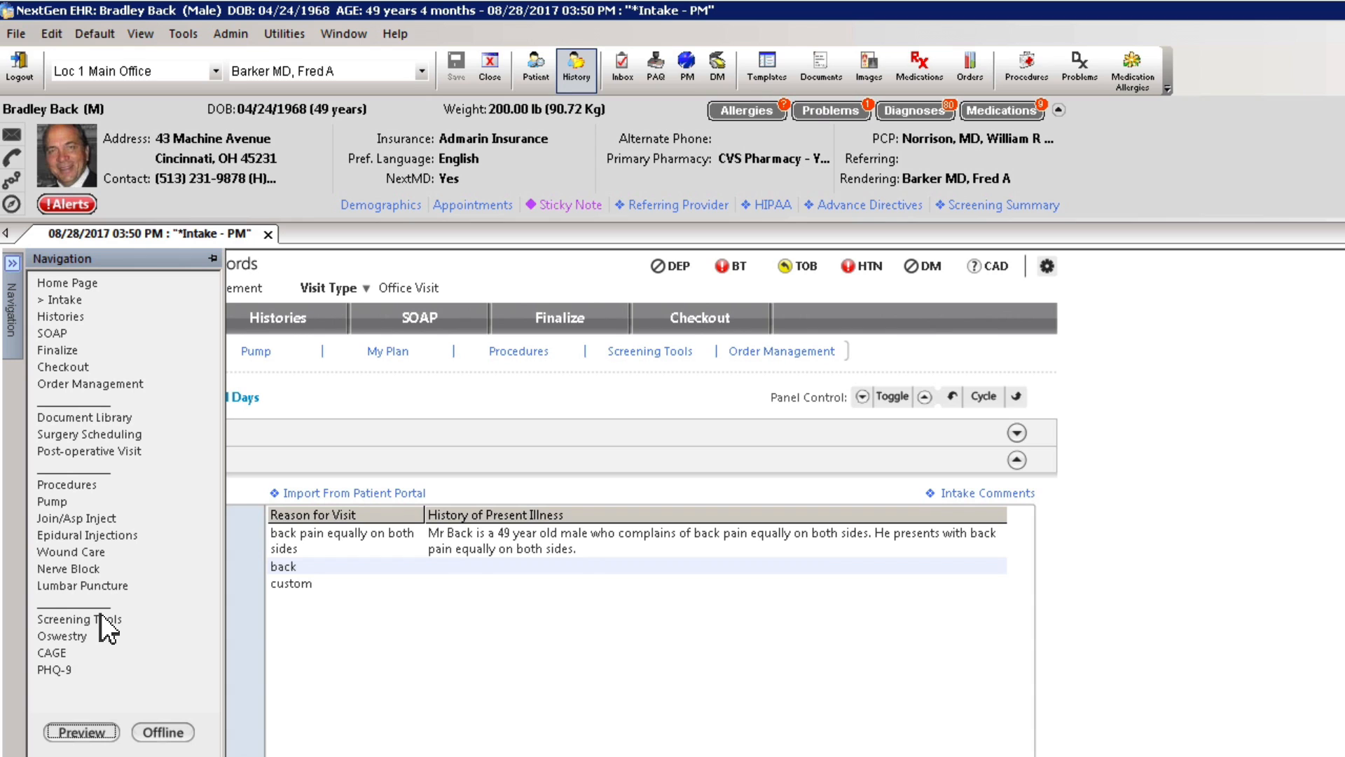
pyautogui.click(645, 354)
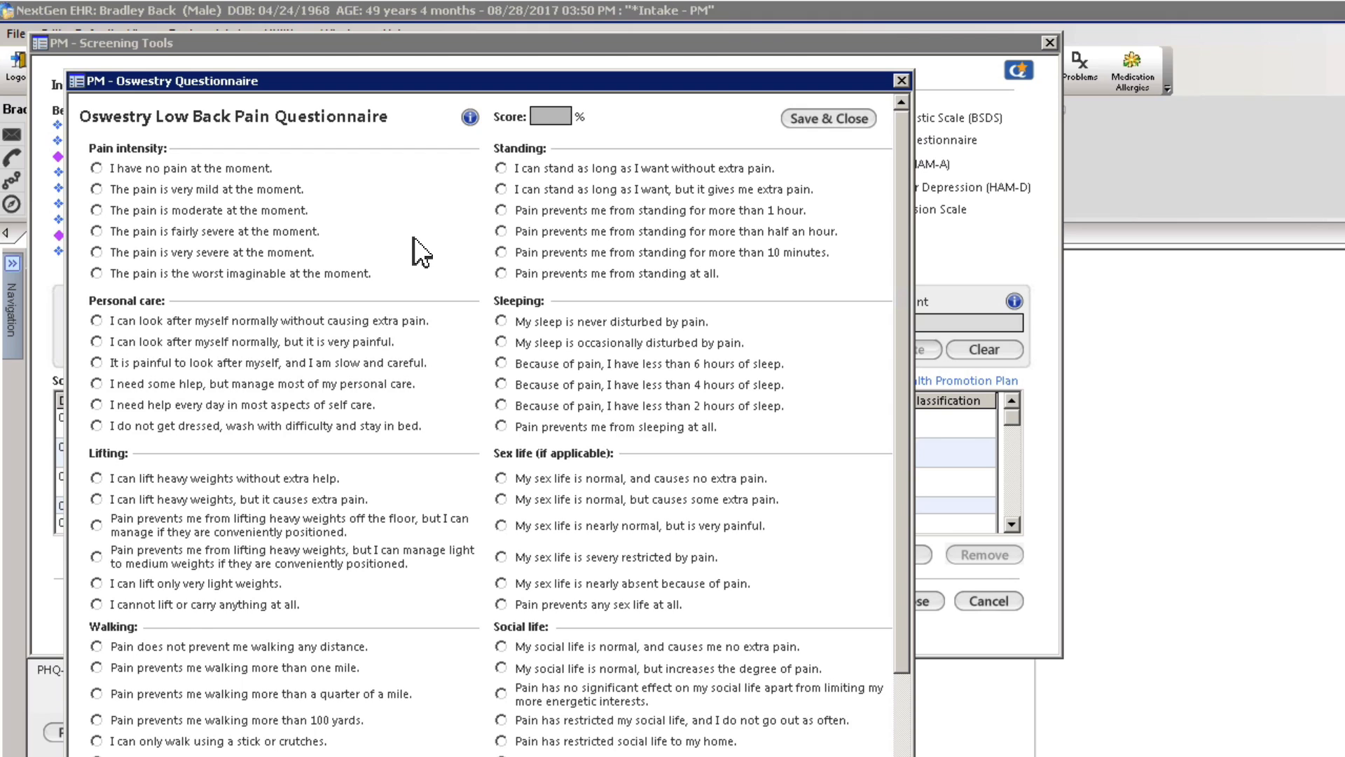
pyautogui.click(97, 211)
pyautogui.click(97, 363)
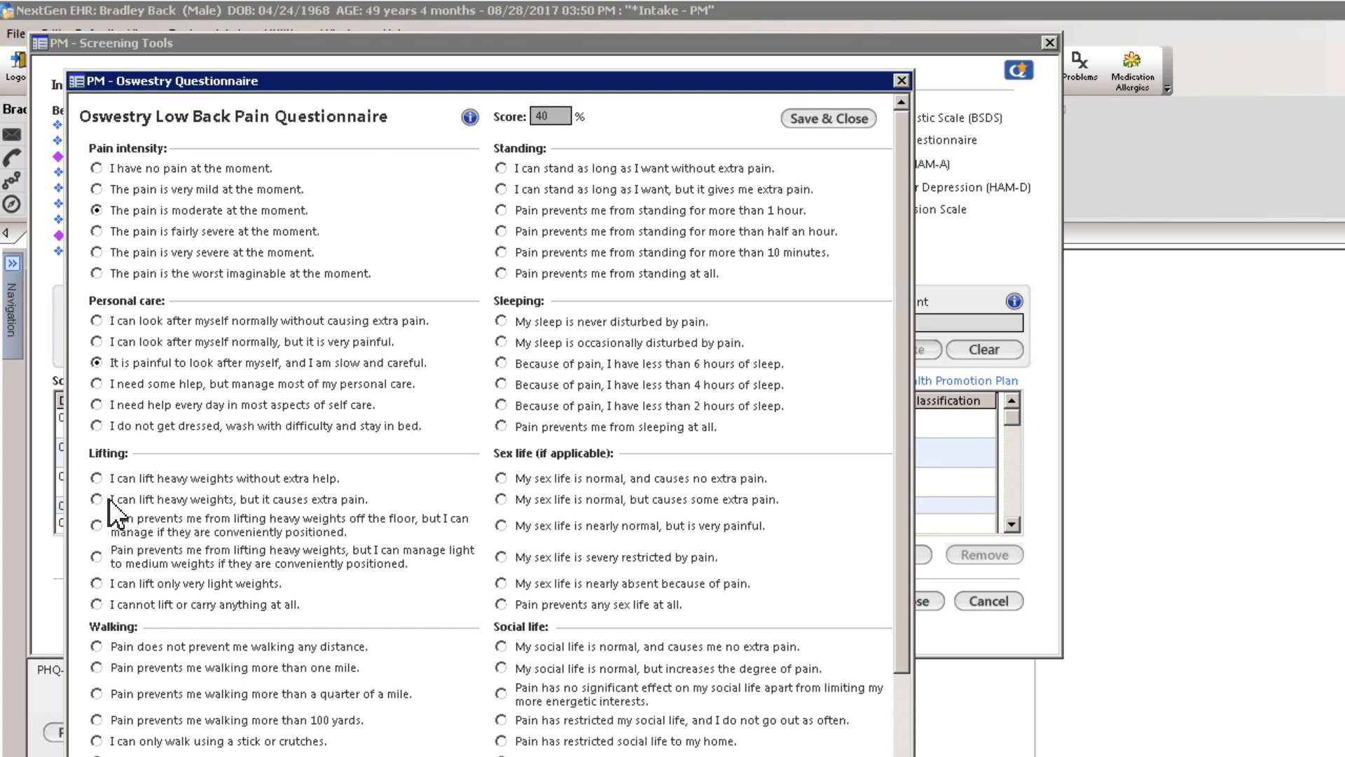
pyautogui.click(96, 525)
pyautogui.click(97, 646)
# Answer sitting in favorite chair, managing journeys over two hours, nearly normal but very painful sex life, undisturbed sleep, and unlimited standing with extra pain.
pyautogui.scroll(-2, 98, 652)
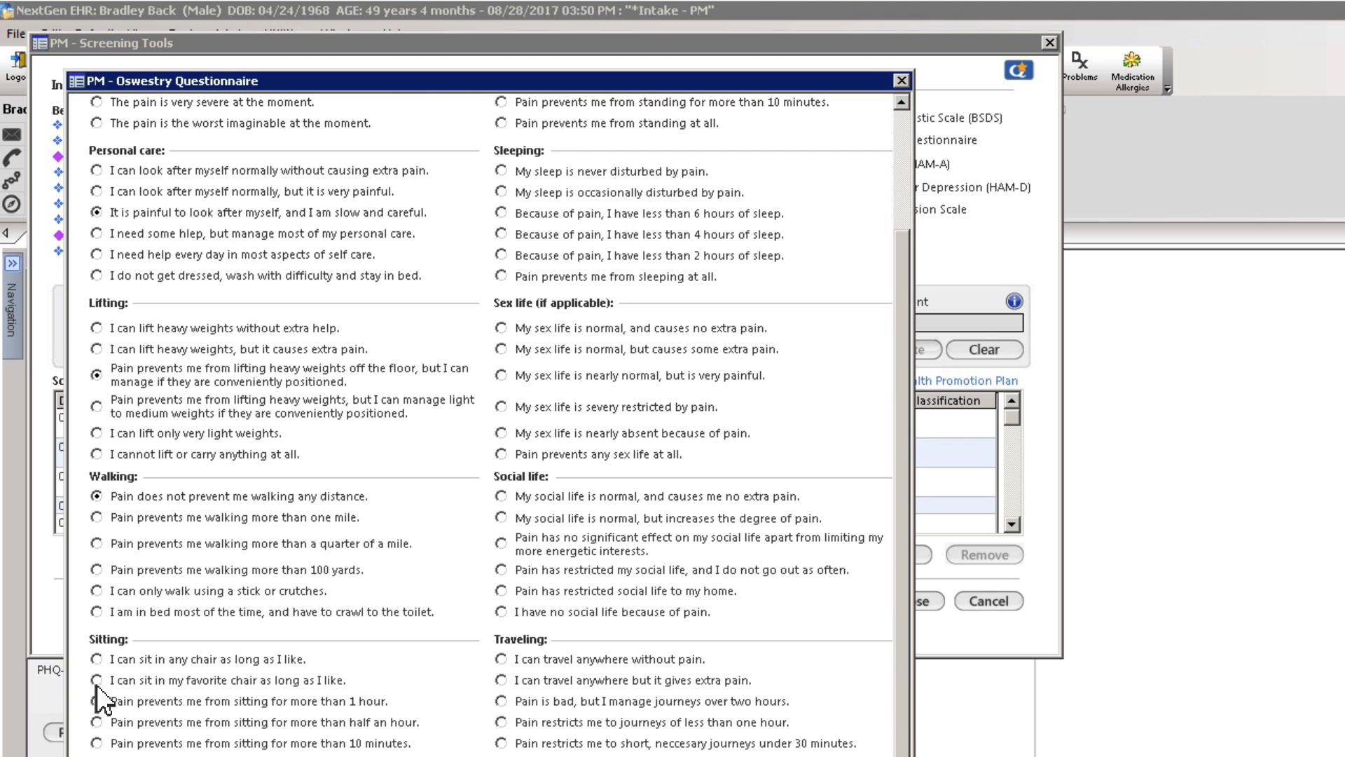
pyautogui.click(500, 701)
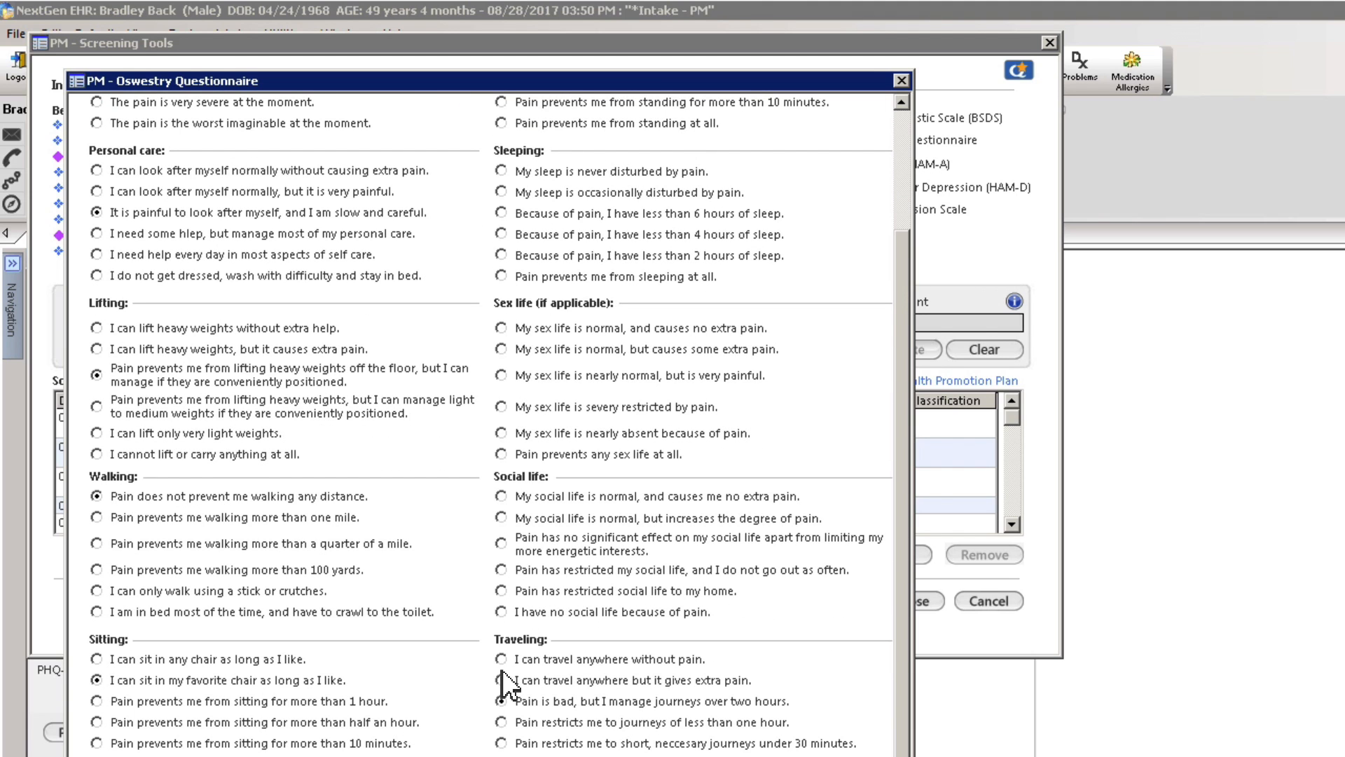
pyautogui.click(503, 376)
pyautogui.click(501, 171)
pyautogui.scroll(3, 505, 186)
pyautogui.click(500, 189)
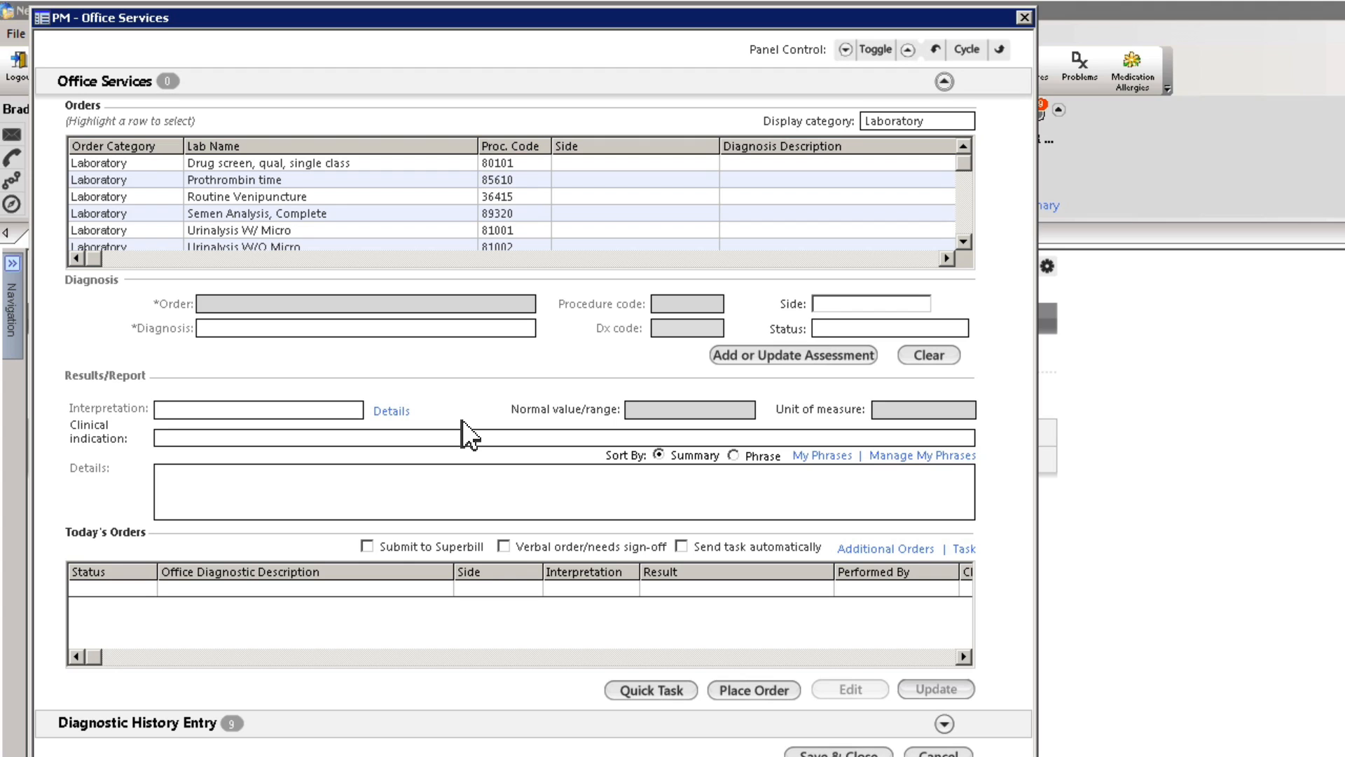
# Record and save the urine screen details with results consistent with prescribed medications, all substances negative, and "Continue prescribed medications" recommended.
pyautogui.click(392, 411)
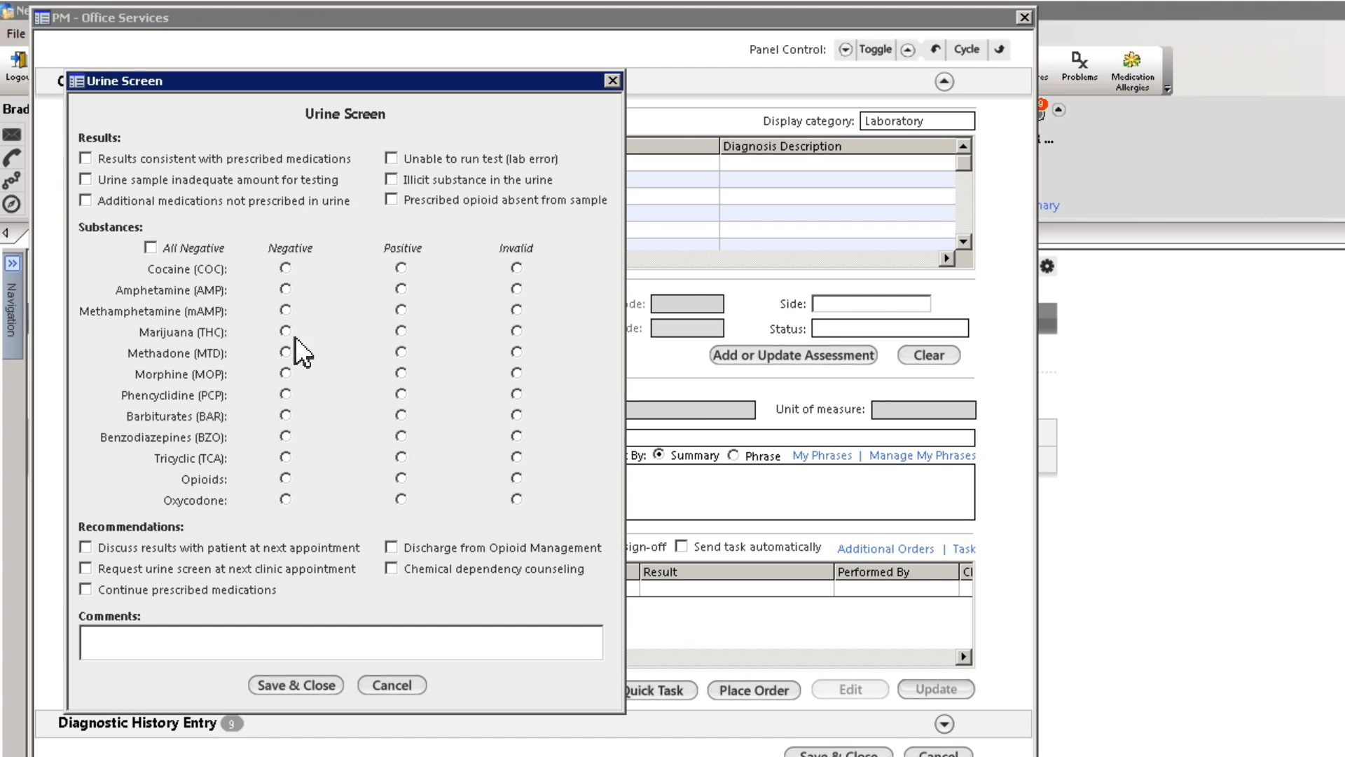
pyautogui.click(155, 248)
pyautogui.click(86, 589)
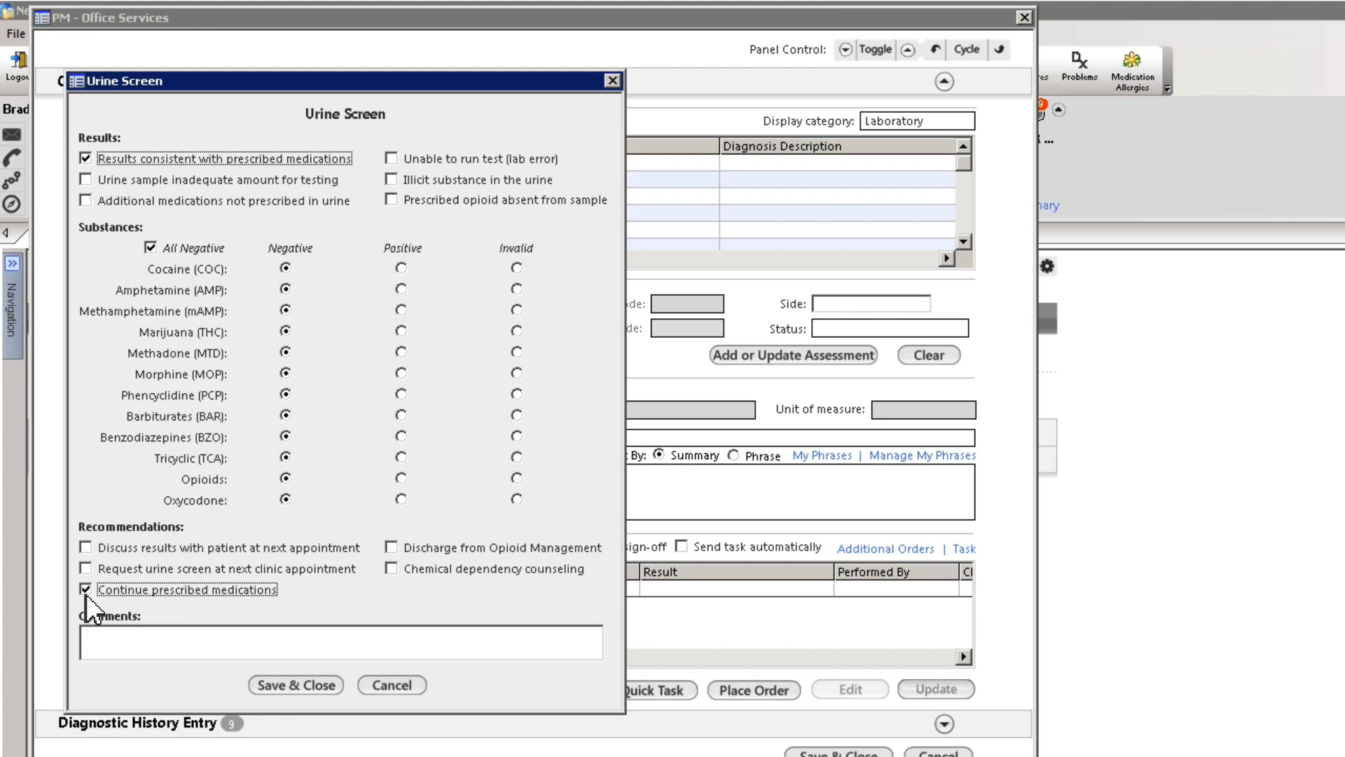
pyautogui.click(263, 684)
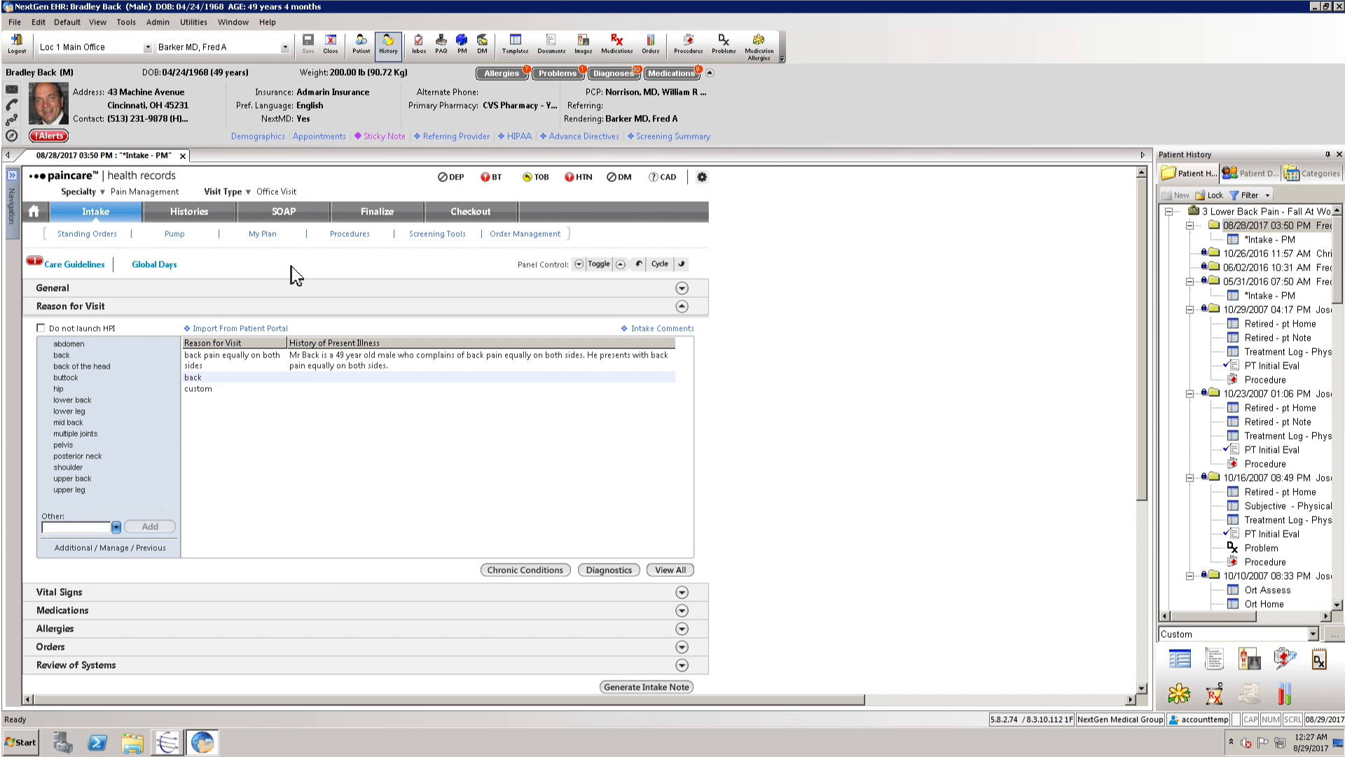
# Start a new Pain/Procedure History entry and mark hip pain and lower back pain as persistent, both bilateral.
pyautogui.click(225, 216)
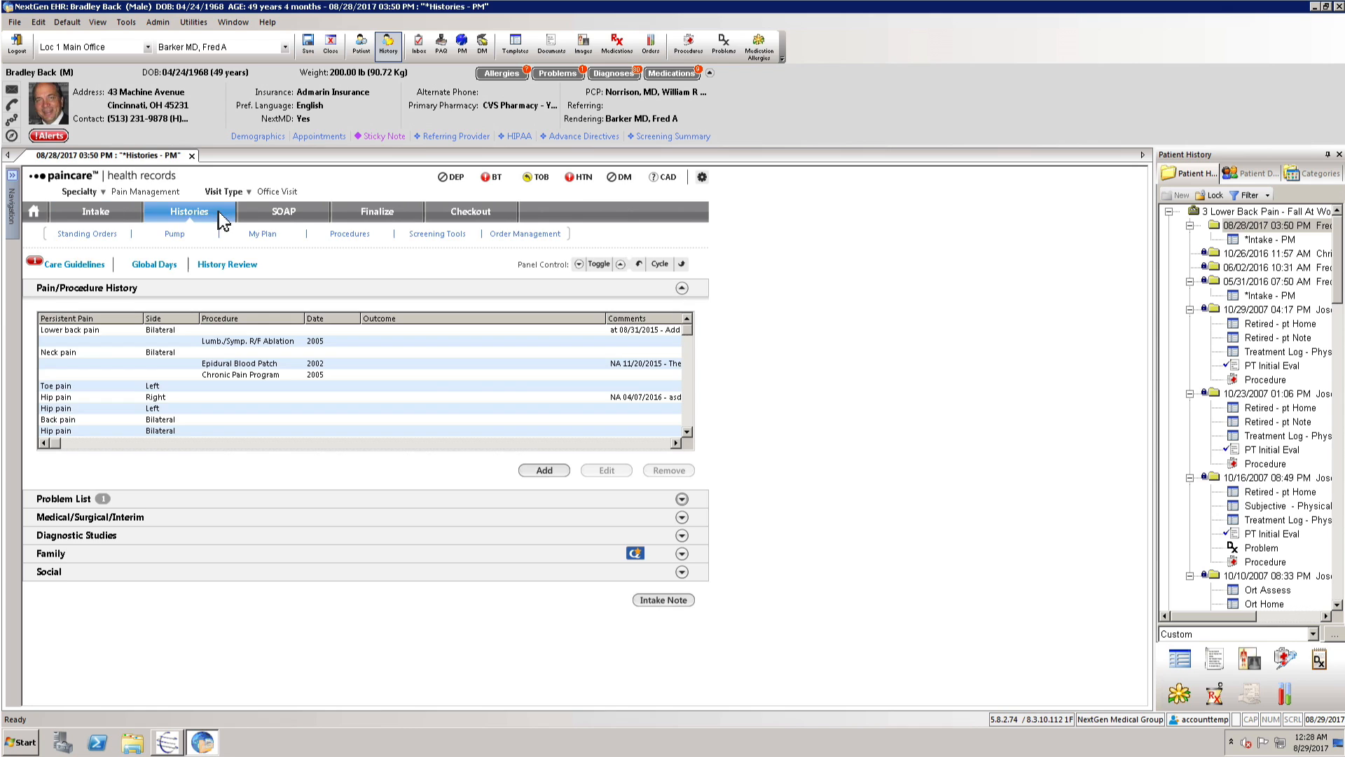
pyautogui.click(540, 471)
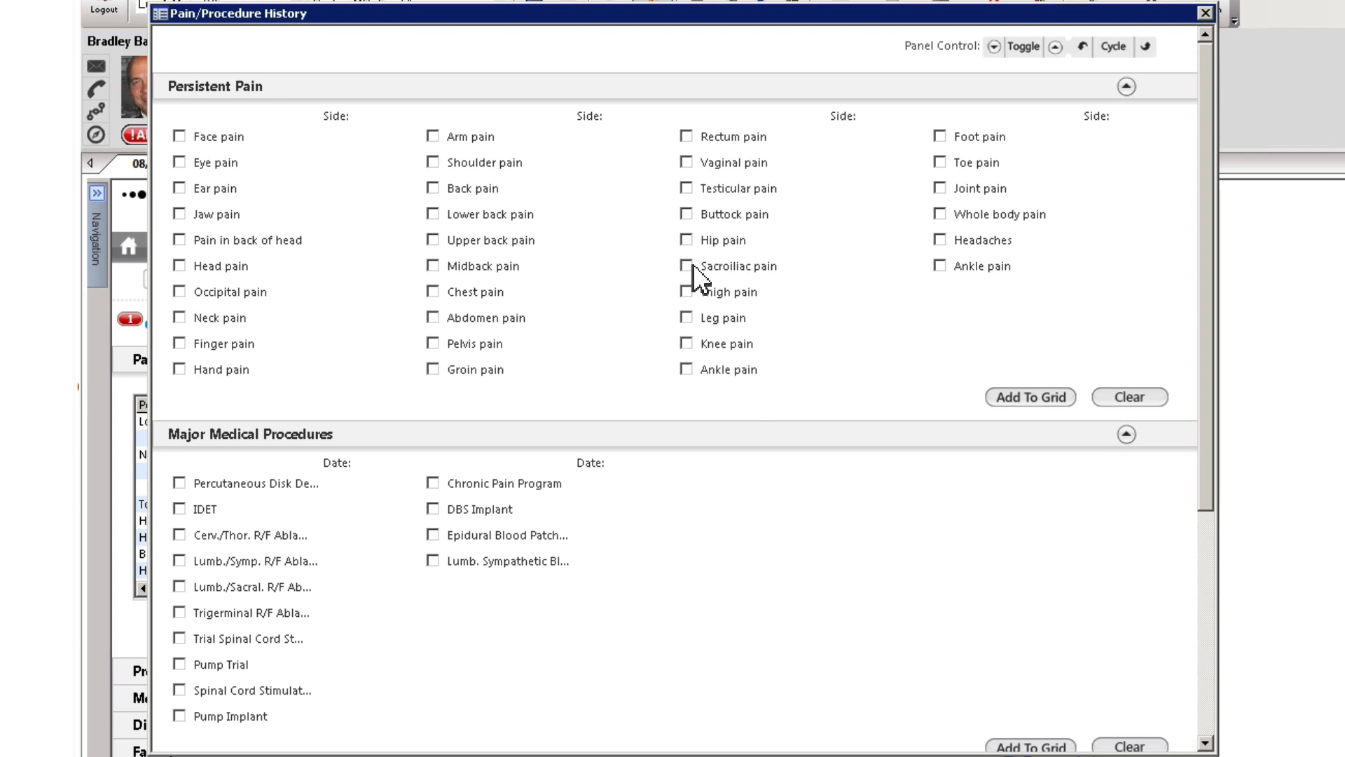
pyautogui.click(686, 240)
pyautogui.click(902, 240)
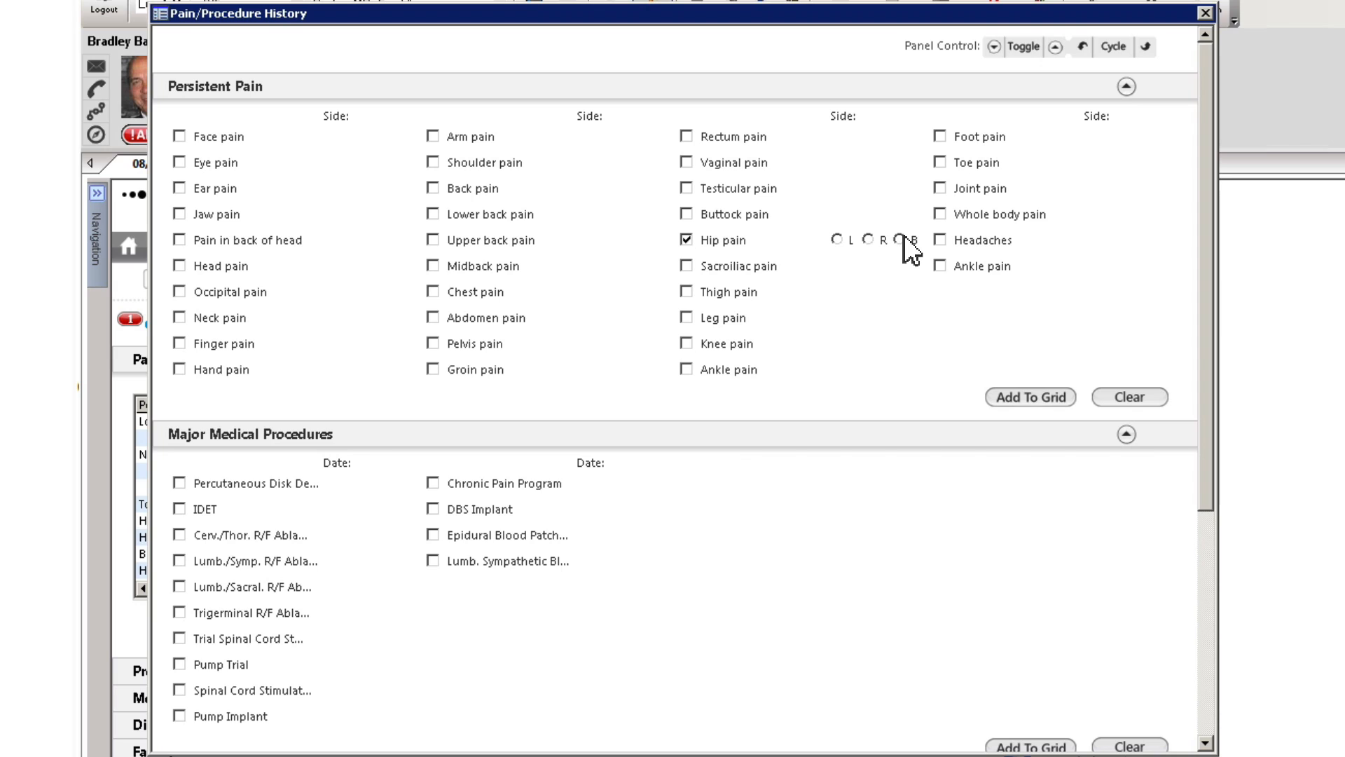
pyautogui.click(433, 213)
pyautogui.click(655, 214)
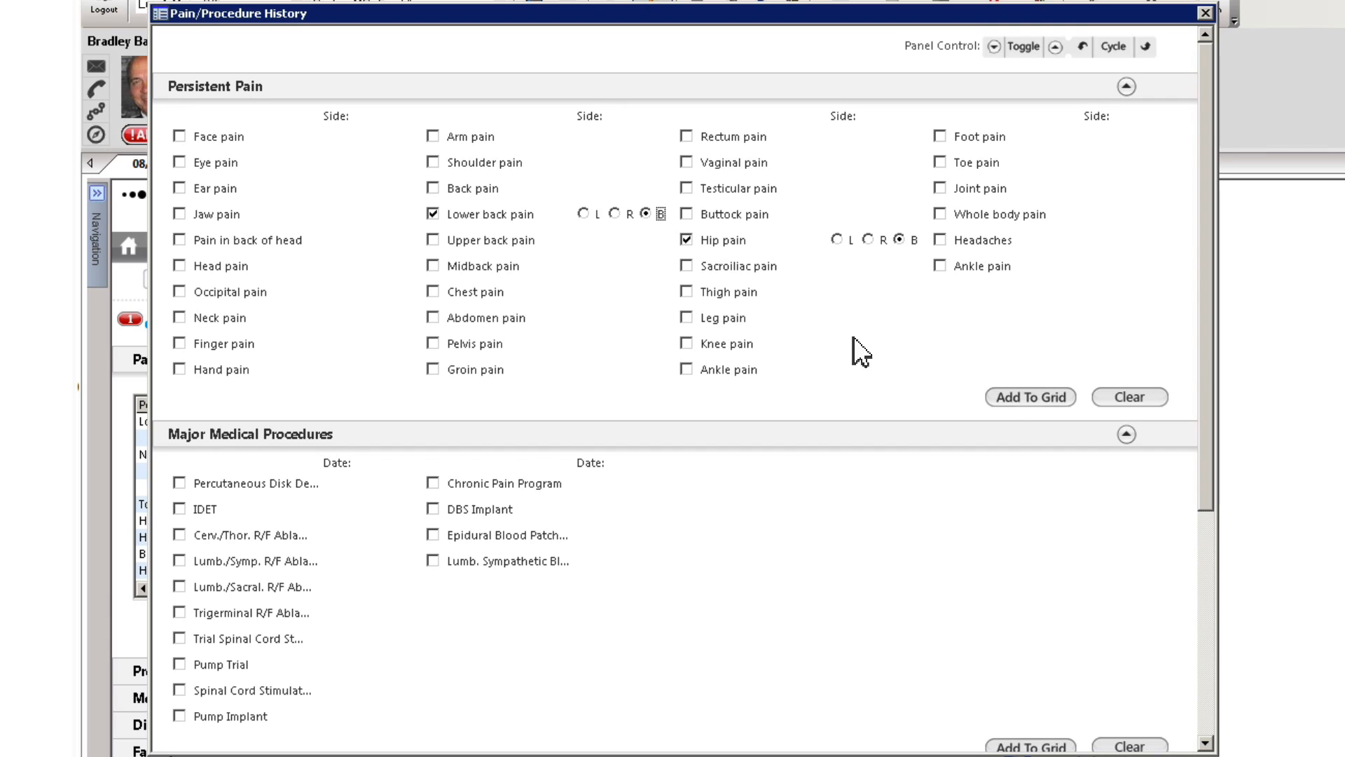
# Add the marked hip and lower back pains to the Pain/Procedure History grid and save the history.
pyautogui.click(1010, 396)
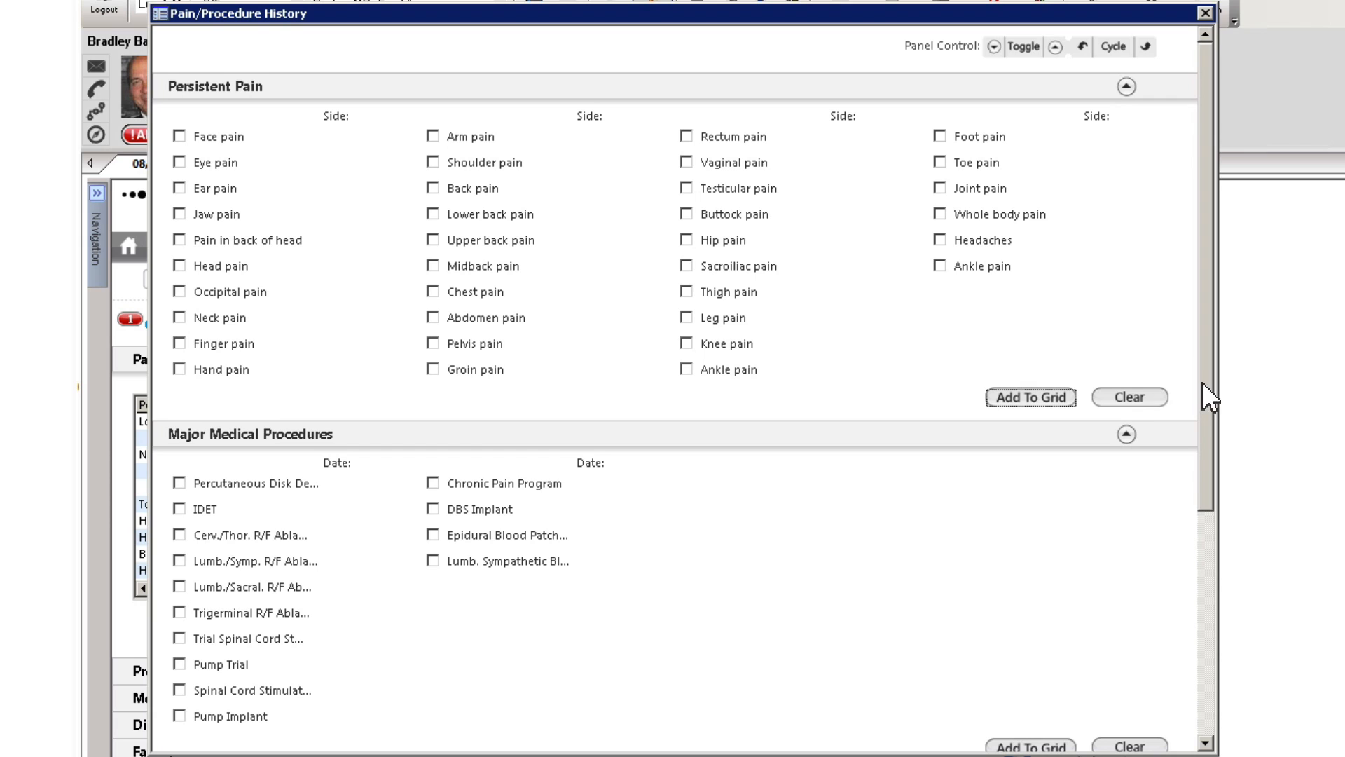
pyautogui.moveTo(1203, 385); pyautogui.dragTo(1210, 645)
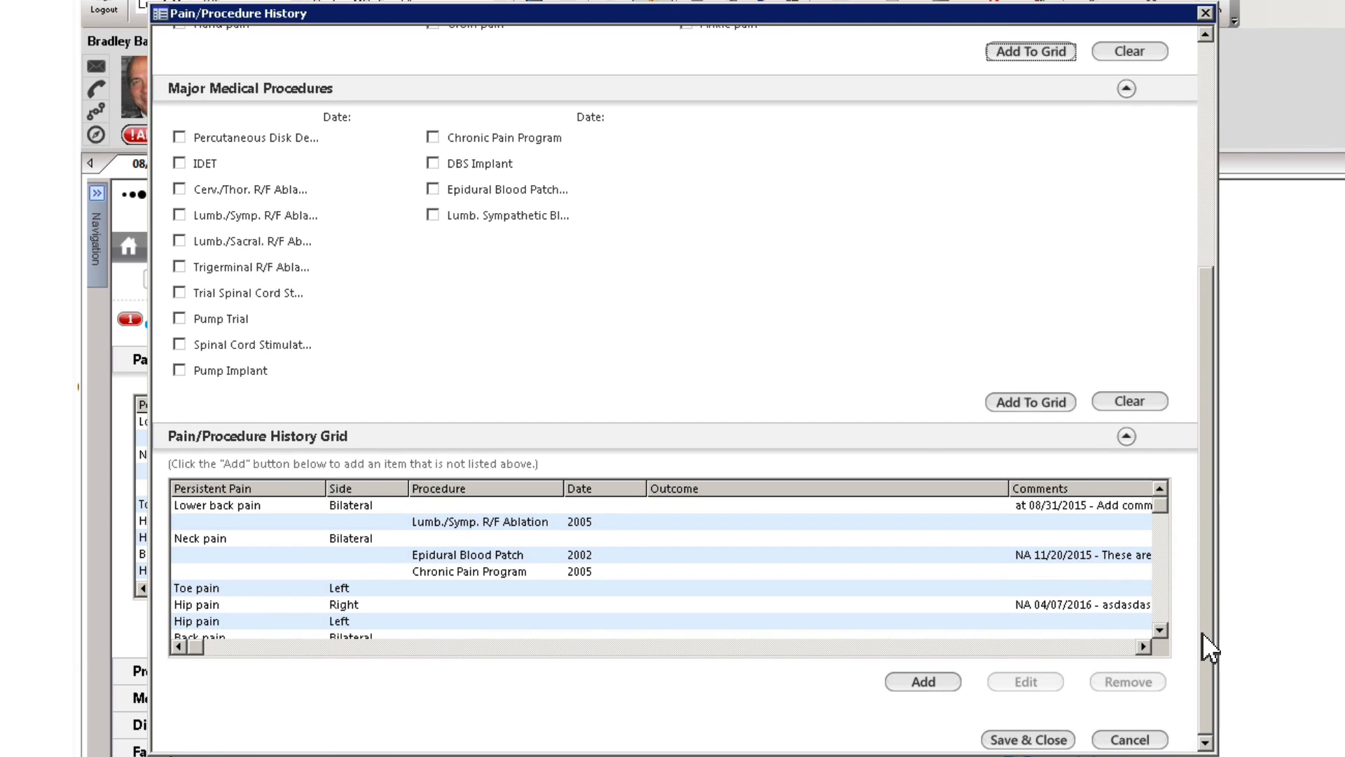
pyautogui.click(1042, 744)
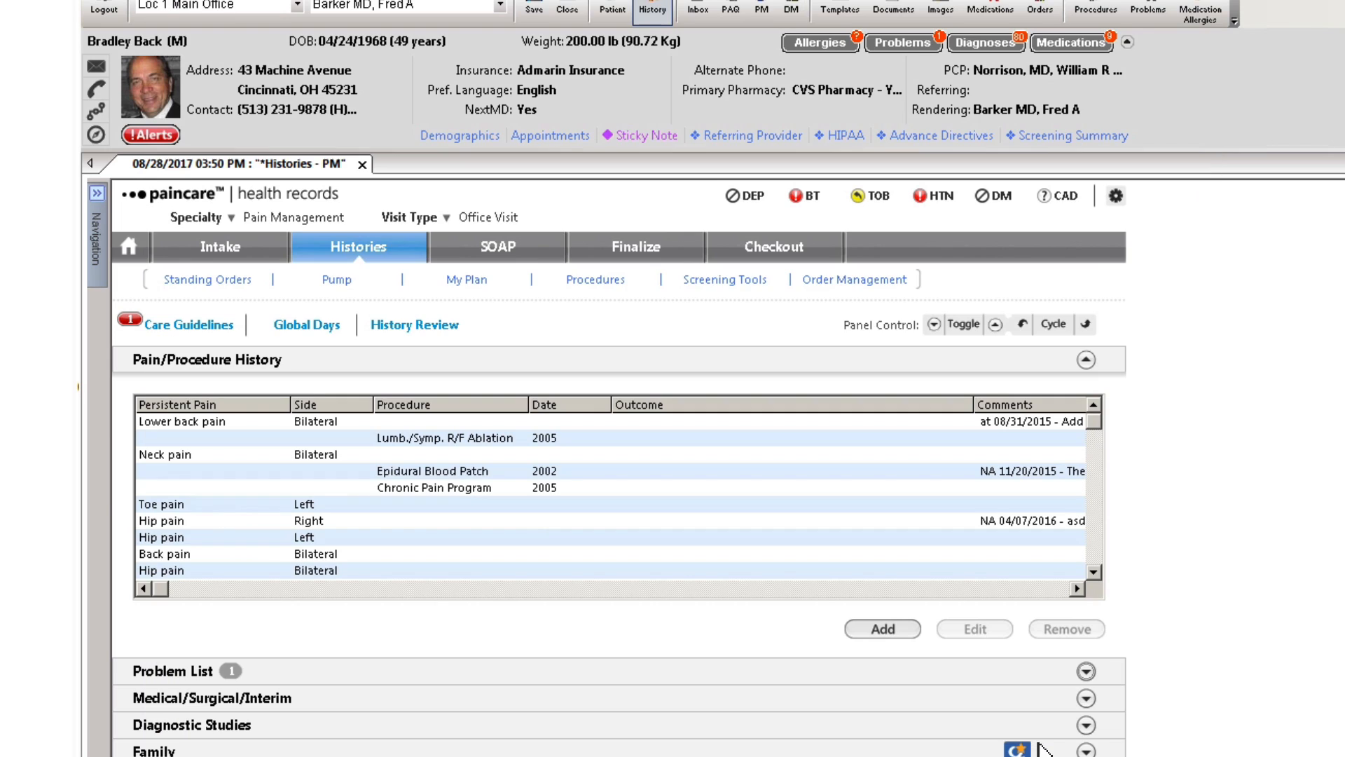
# Remove the first bilateral lower back pain entry from the pain history and append "Add comments here." to the neck pain entry's comments.
pyautogui.click(686, 424)
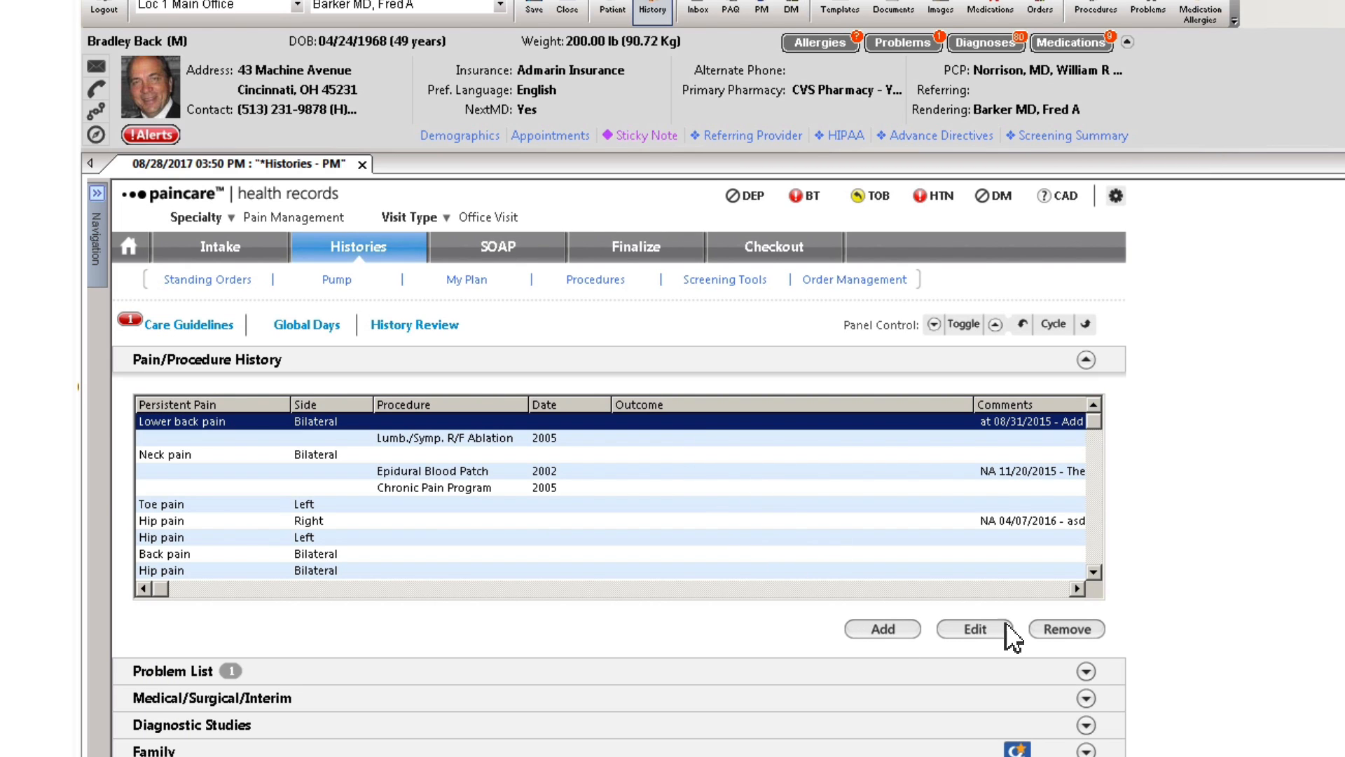
pyautogui.click(1057, 630)
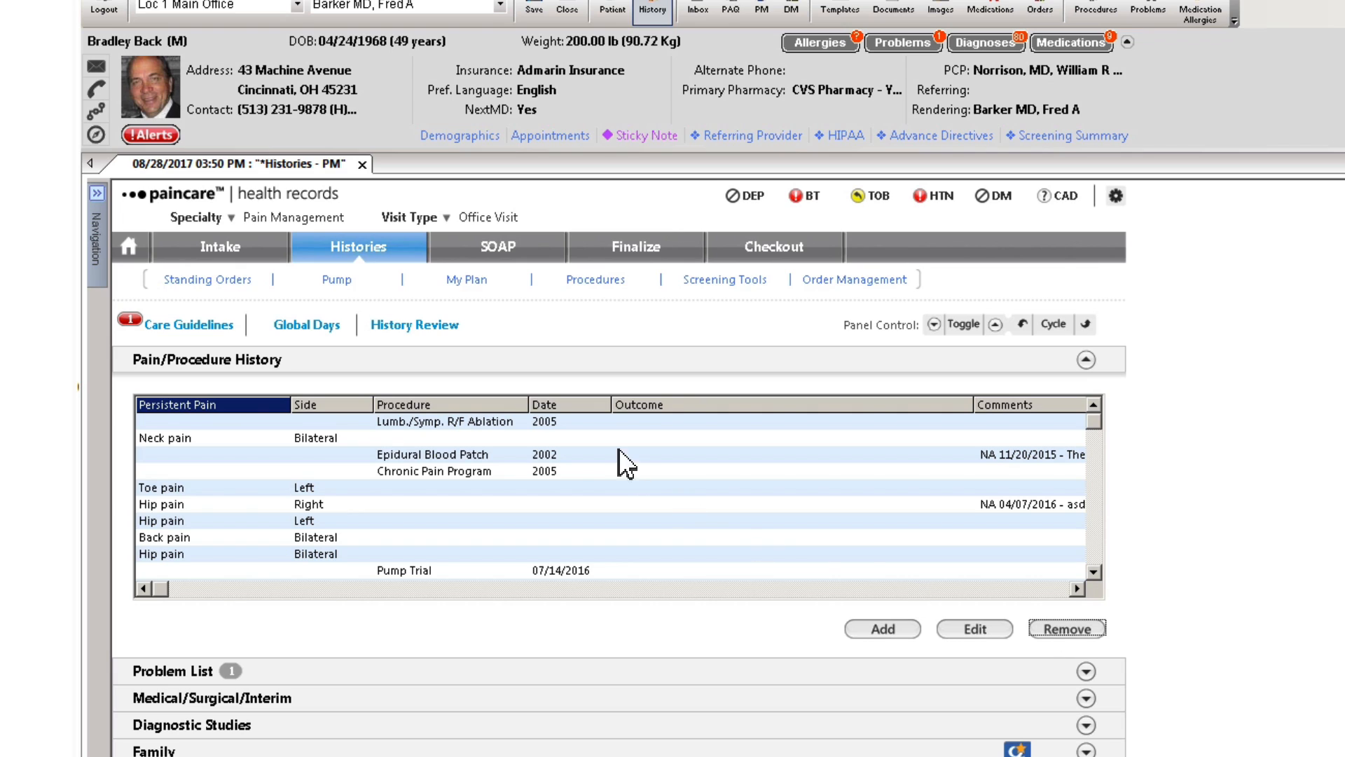
pyautogui.click(612, 440)
pyautogui.click(942, 631)
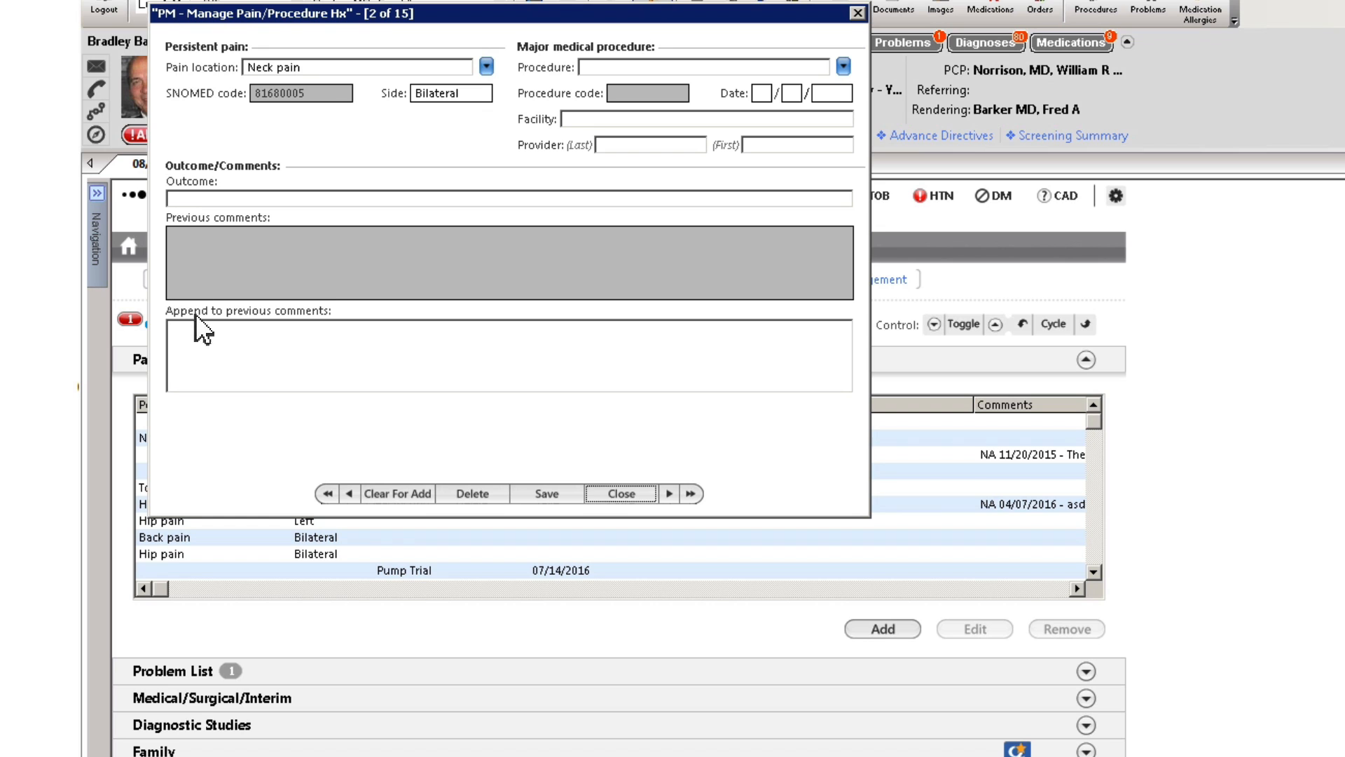
pyautogui.click(198, 347)
pyautogui.write('Add comments here.')
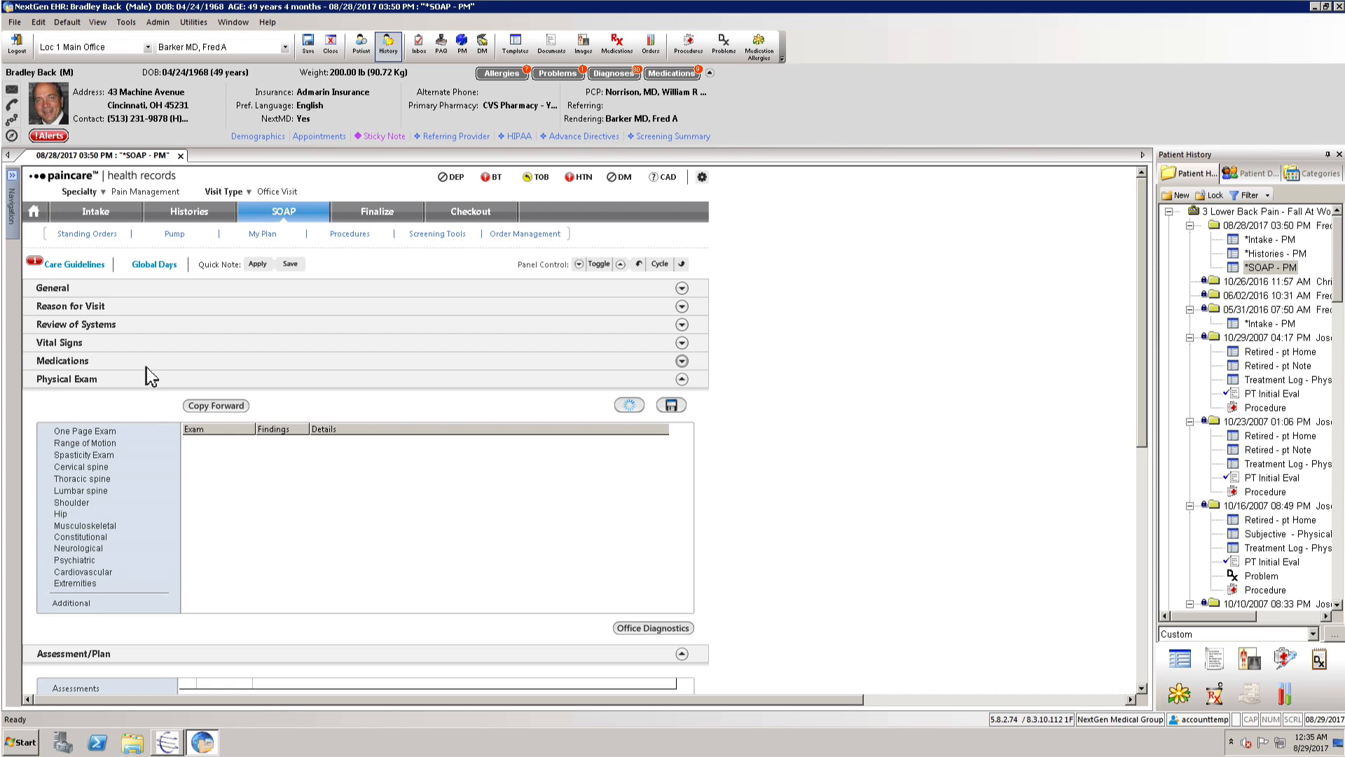
# Copy forward the physical exam findings from the 08/28/2015 office visit into the current SOAP note.
pyautogui.click(100, 431)
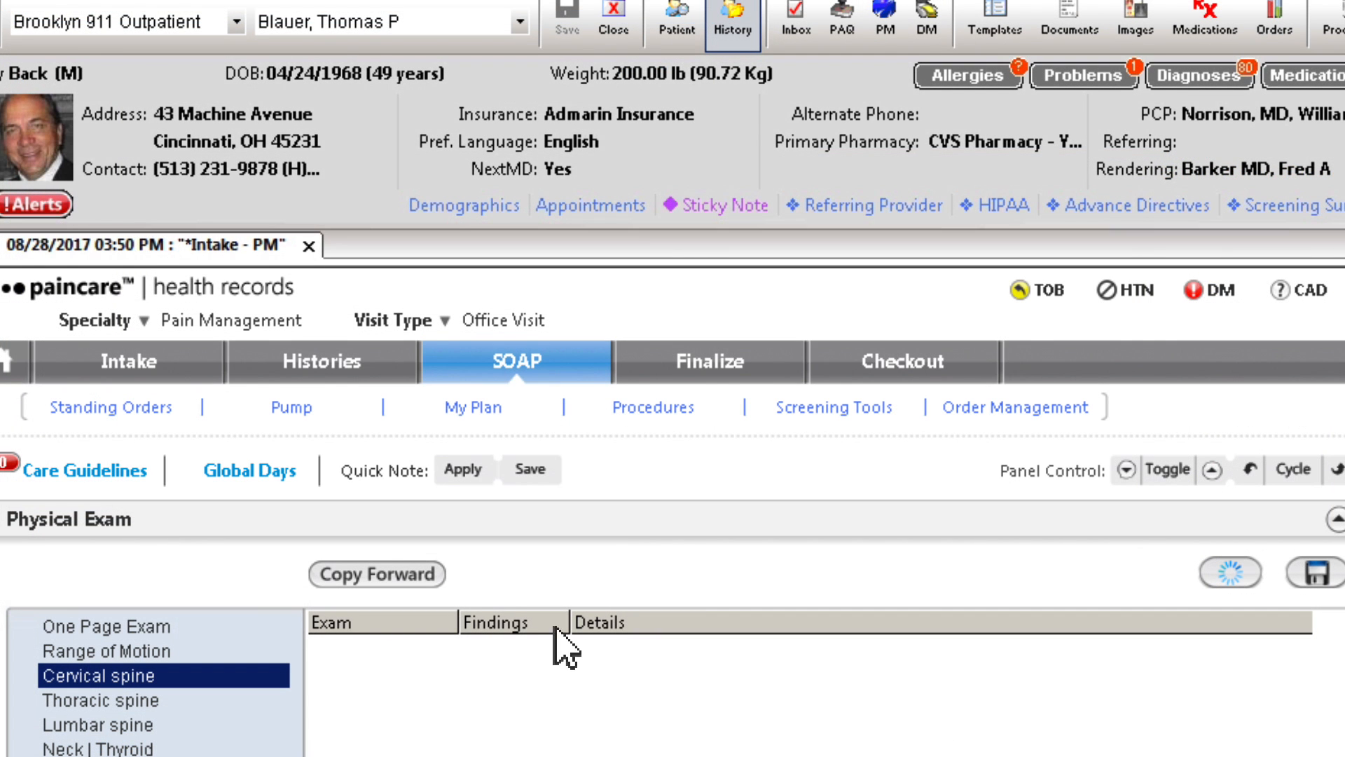
pyautogui.click(413, 571)
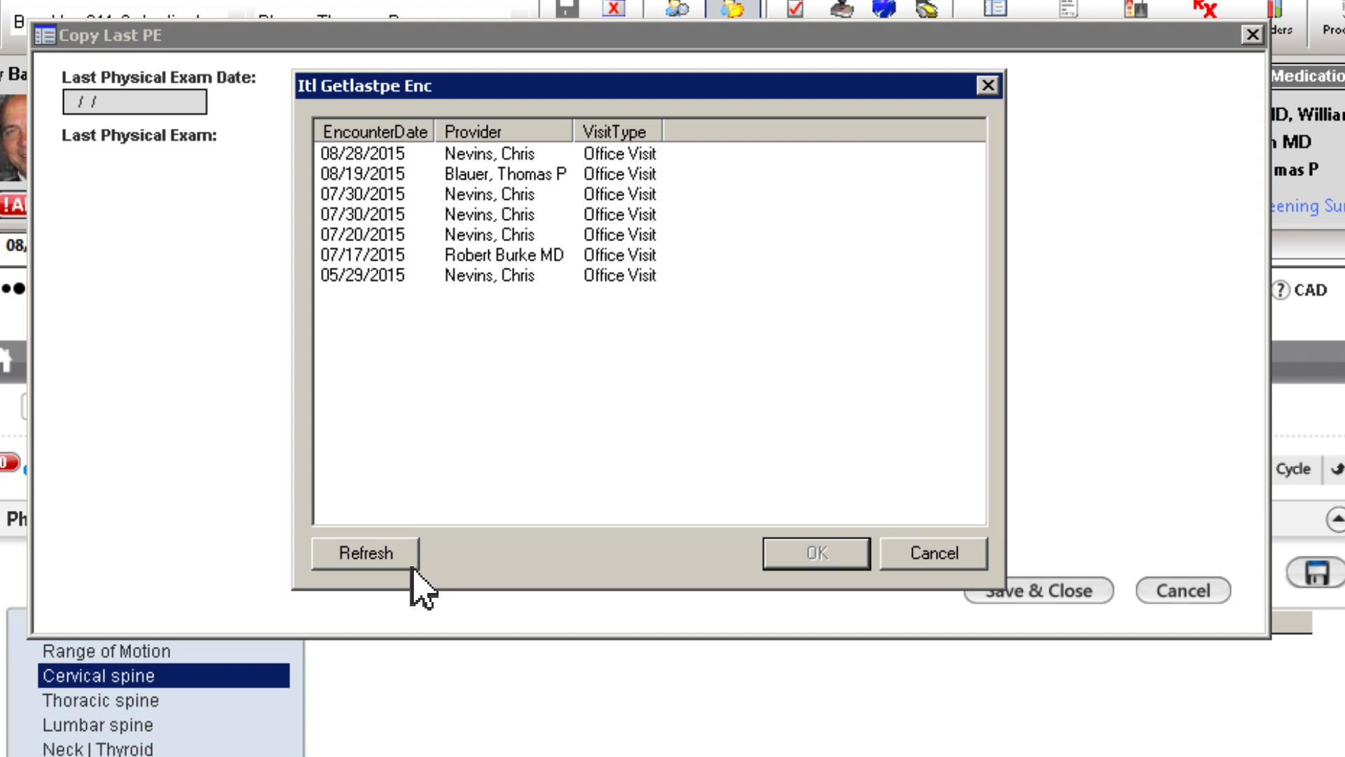
pyautogui.click(518, 158)
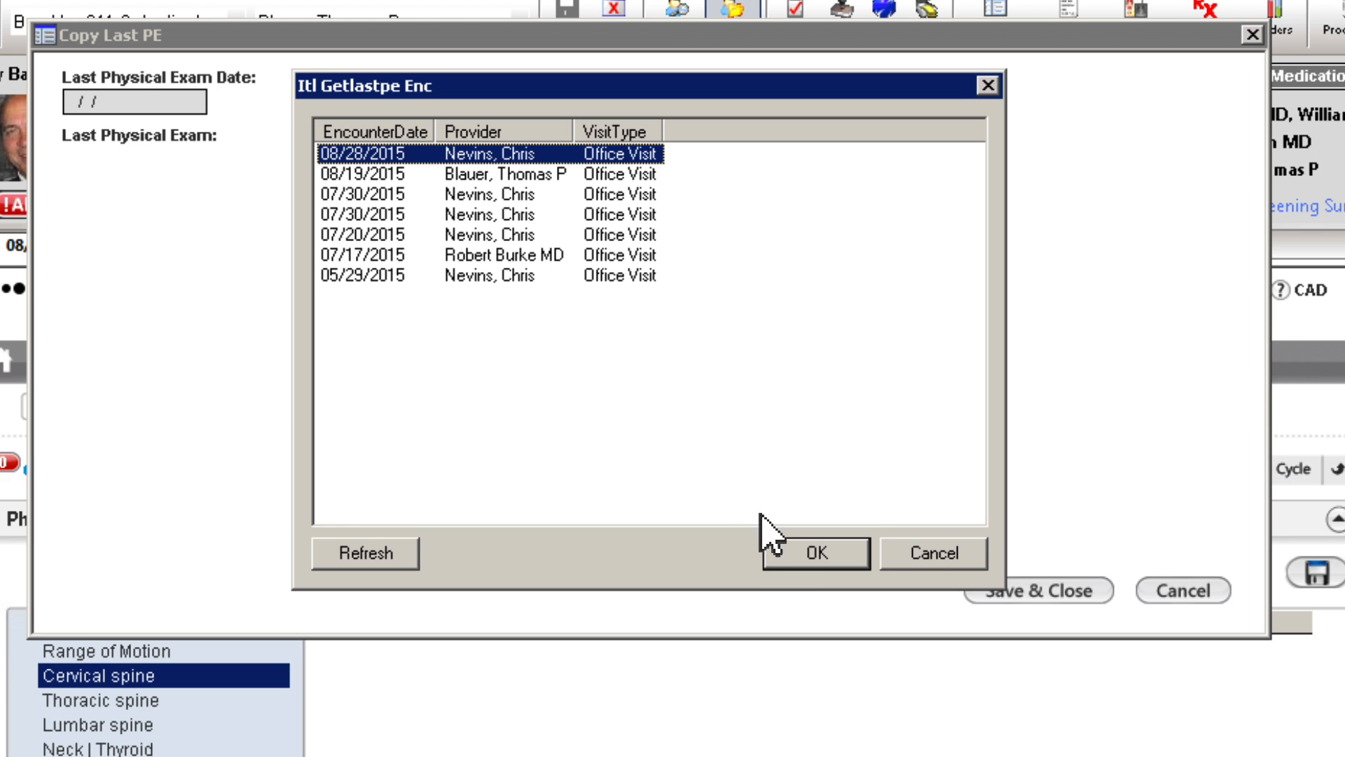
pyautogui.click(786, 560)
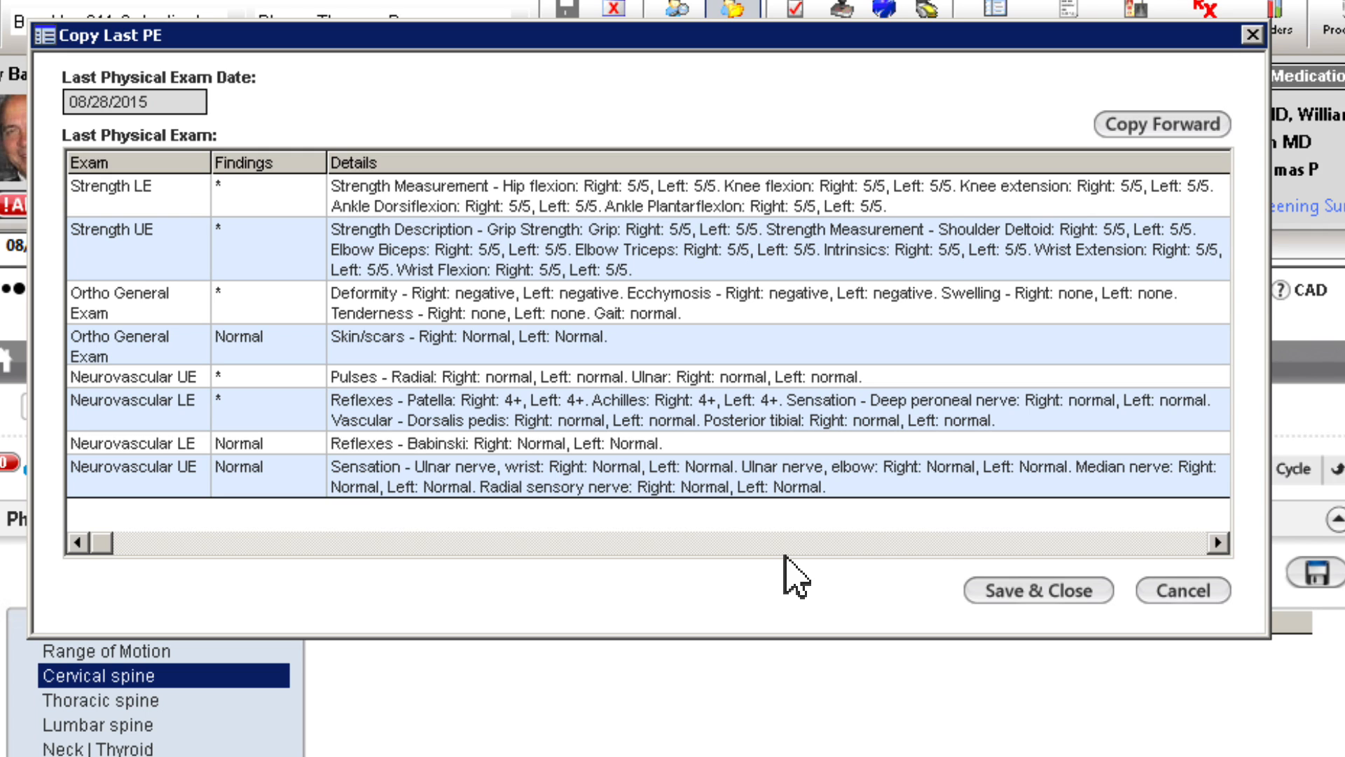
pyautogui.click(1121, 131)
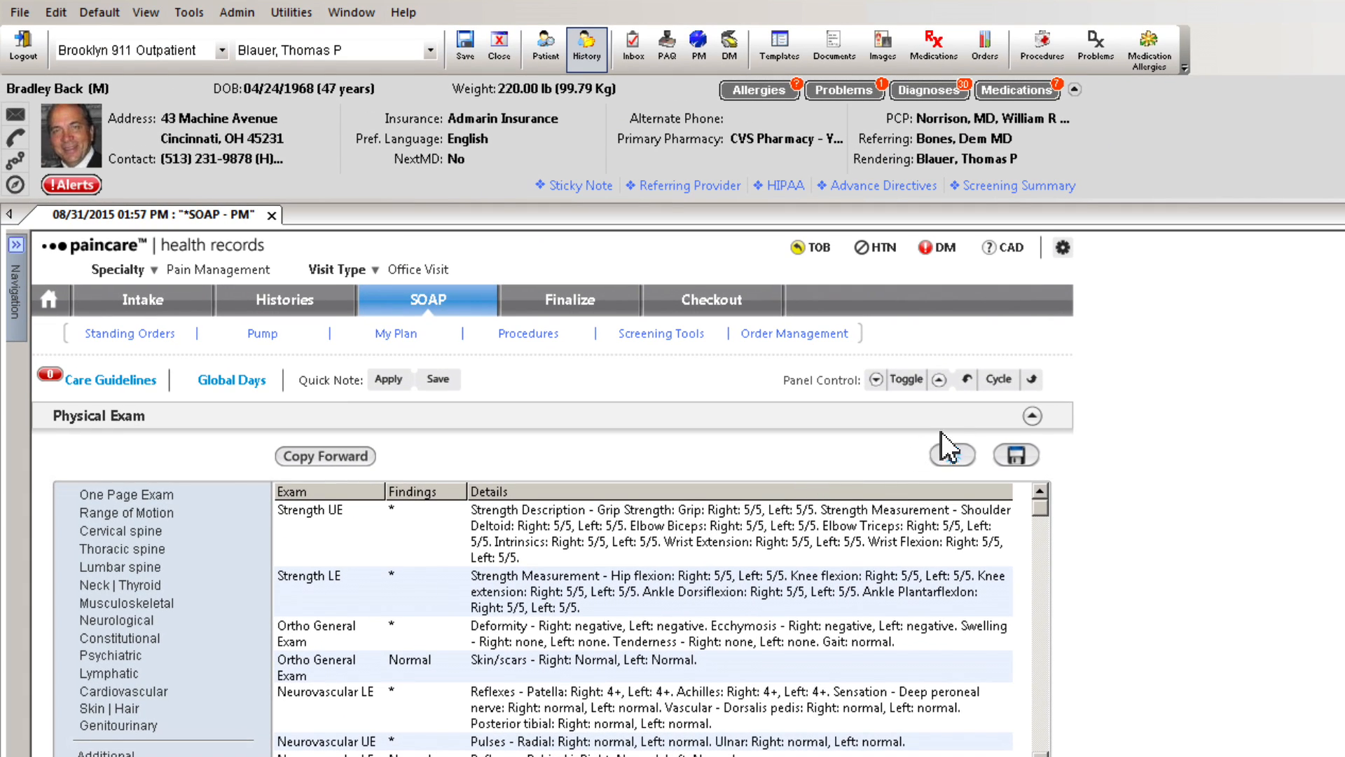
# Add elbow osteoarthritis (715.00) from the common extremity assessments to today's assessments and save it.
pyautogui.click(1032, 416)
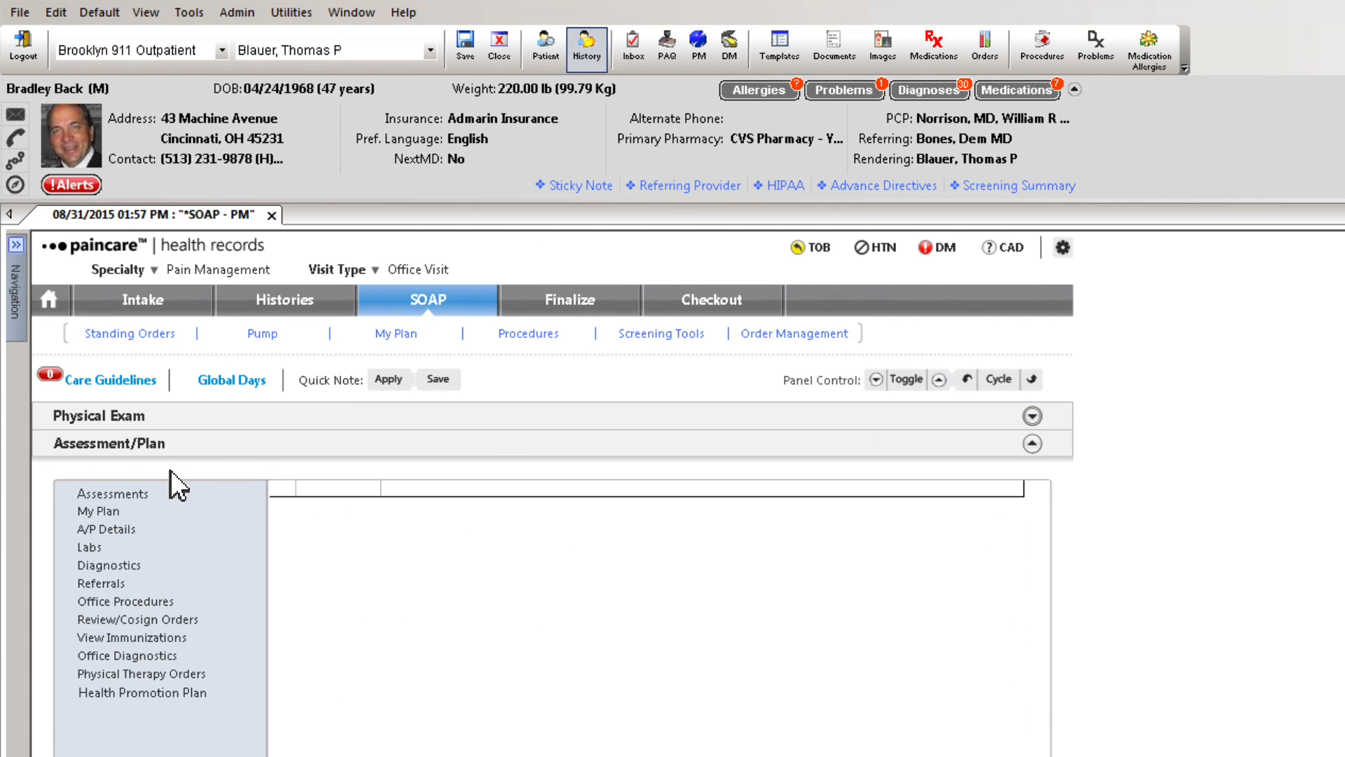
pyautogui.click(143, 490)
pyautogui.click(123, 389)
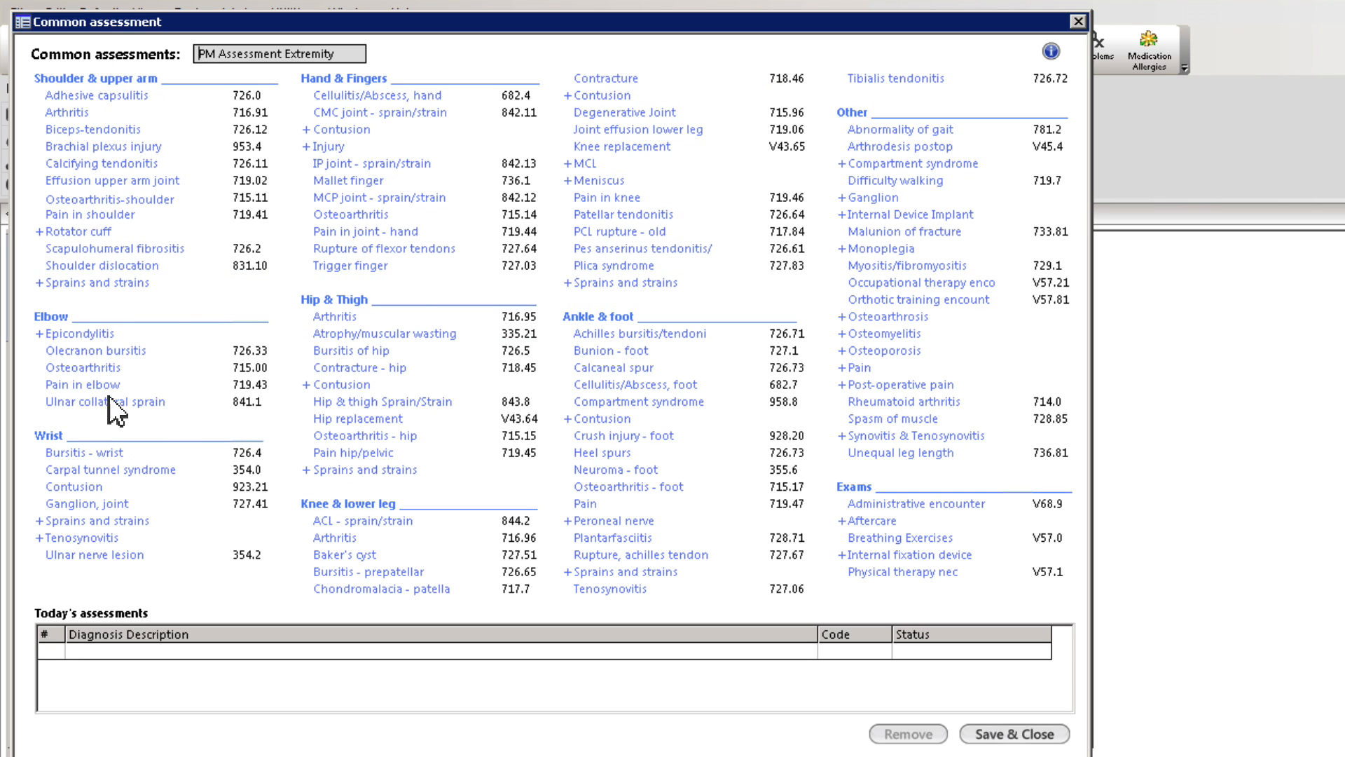
pyautogui.click(87, 367)
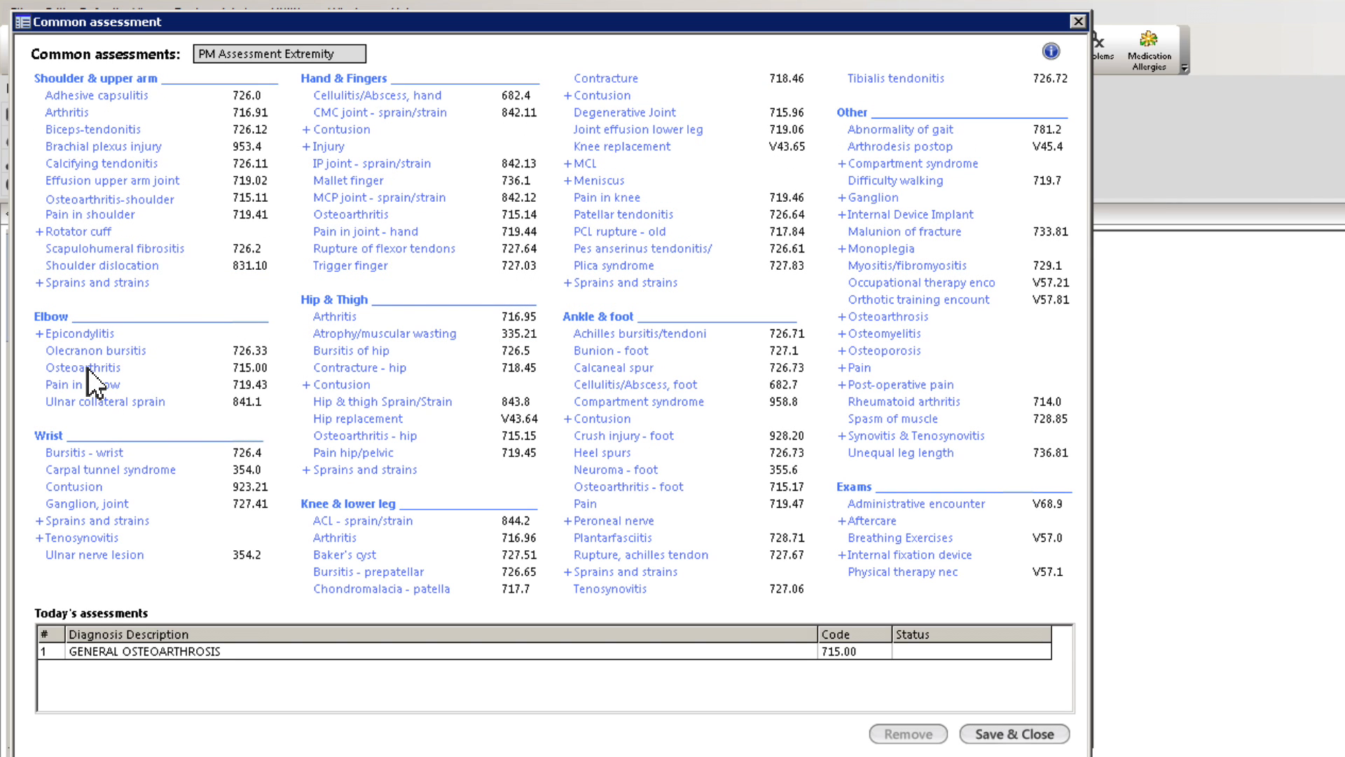
pyautogui.click(991, 734)
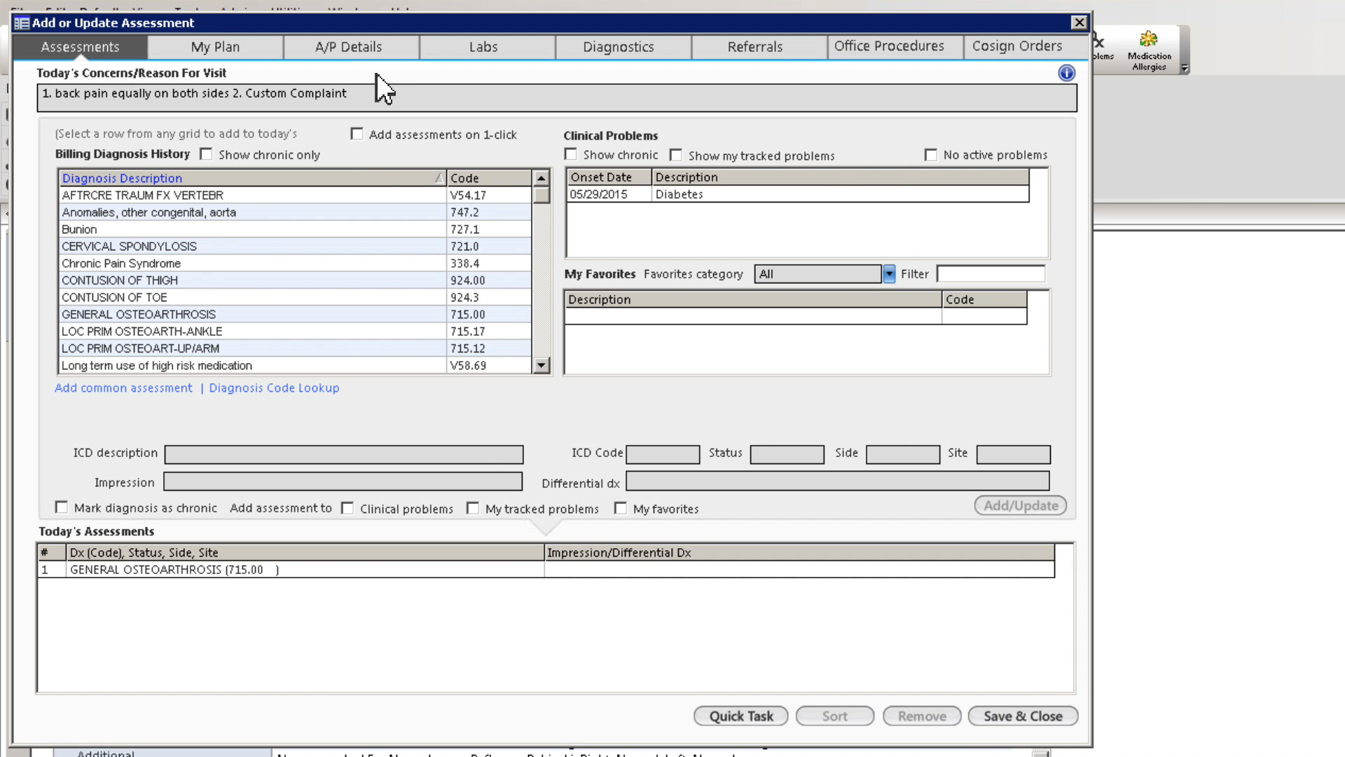
# Insert the common phrase "Pursue SCS trial." into the provider plan details for the general osteoarthrosis assessment.
pyautogui.click(361, 49)
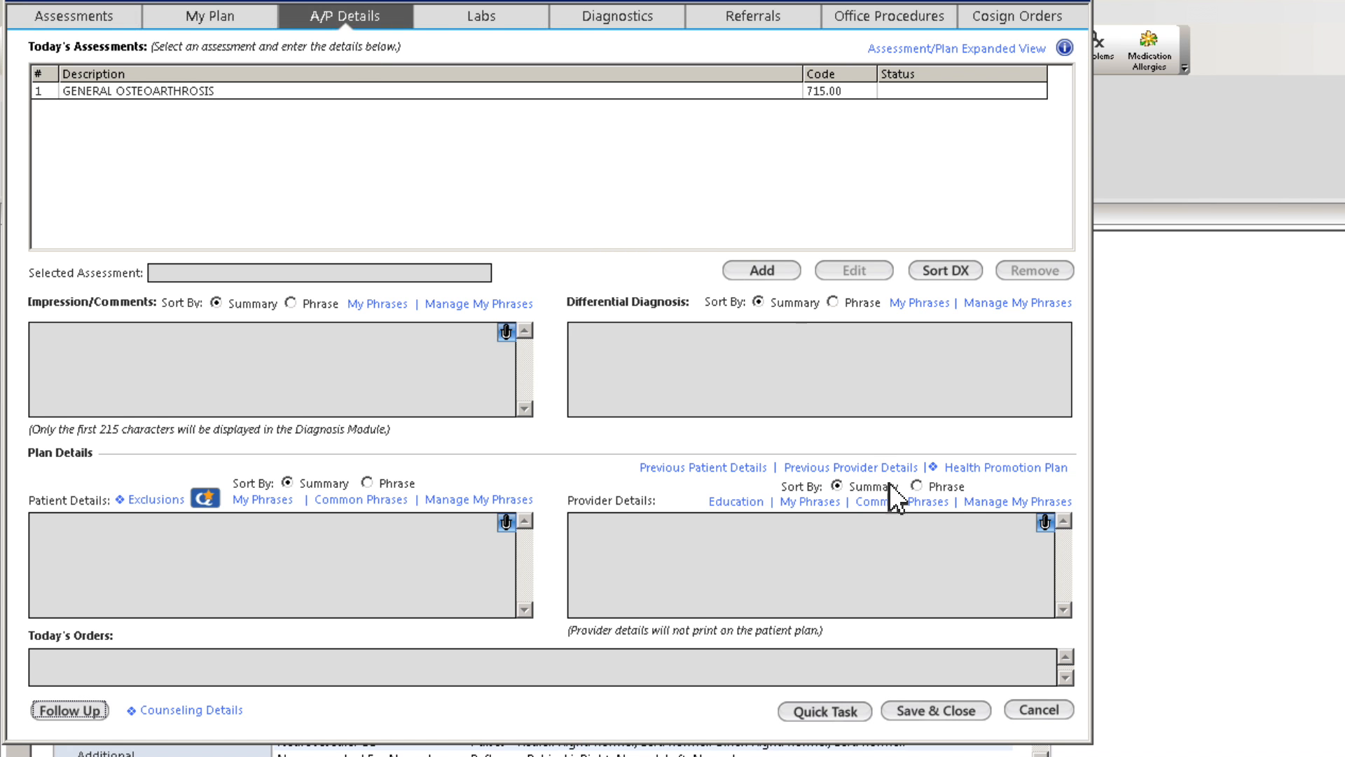
pyautogui.click(897, 502)
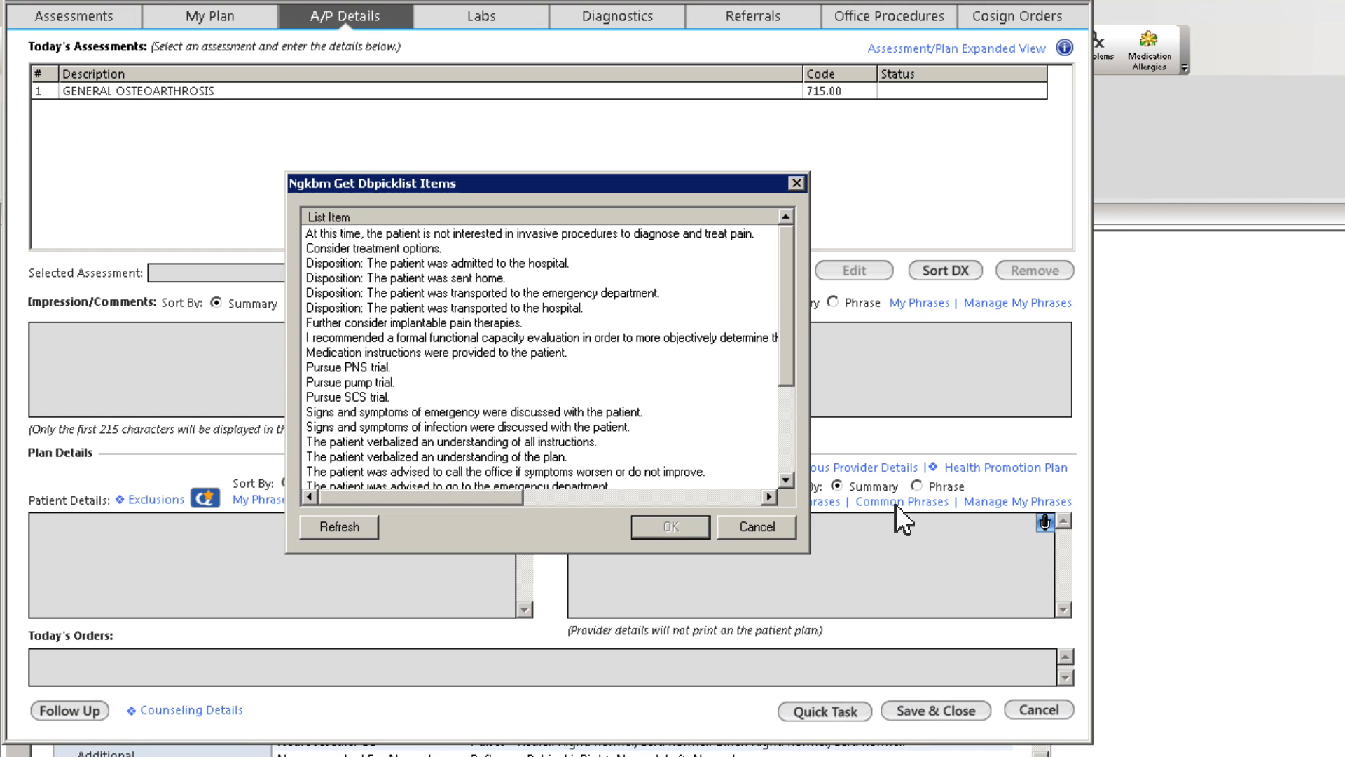
pyautogui.click(394, 397)
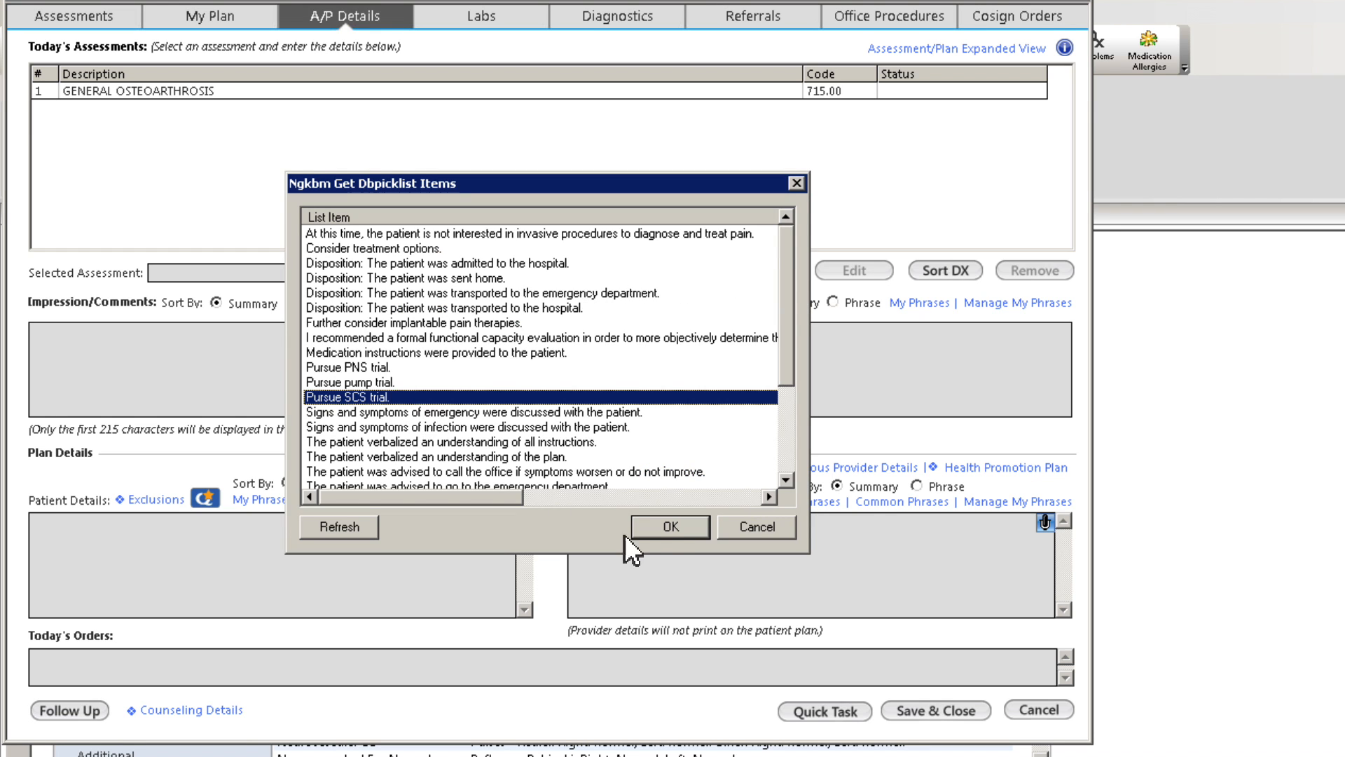
pyautogui.click(668, 529)
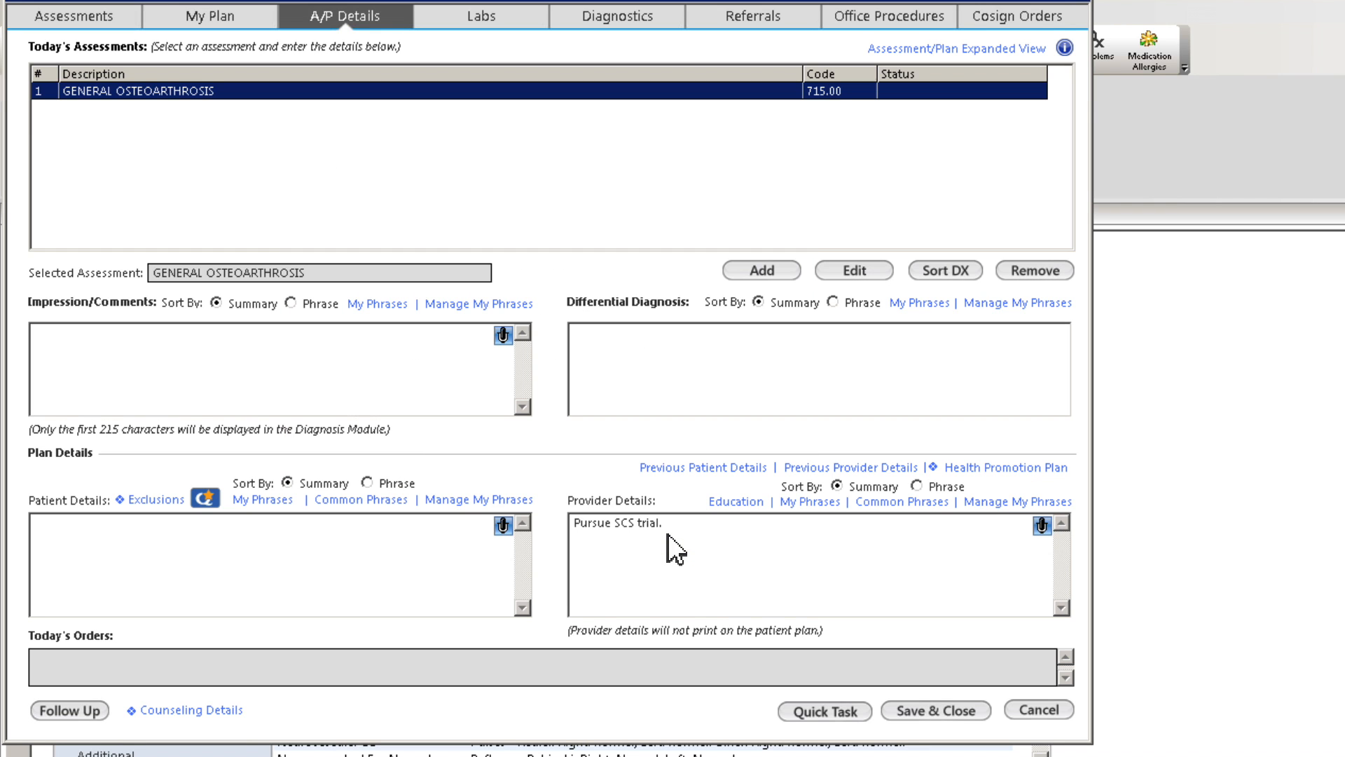
# Place a Basic Spine Anatomy patient education order, and open the placed order's education material and web link.
pyautogui.click(735, 502)
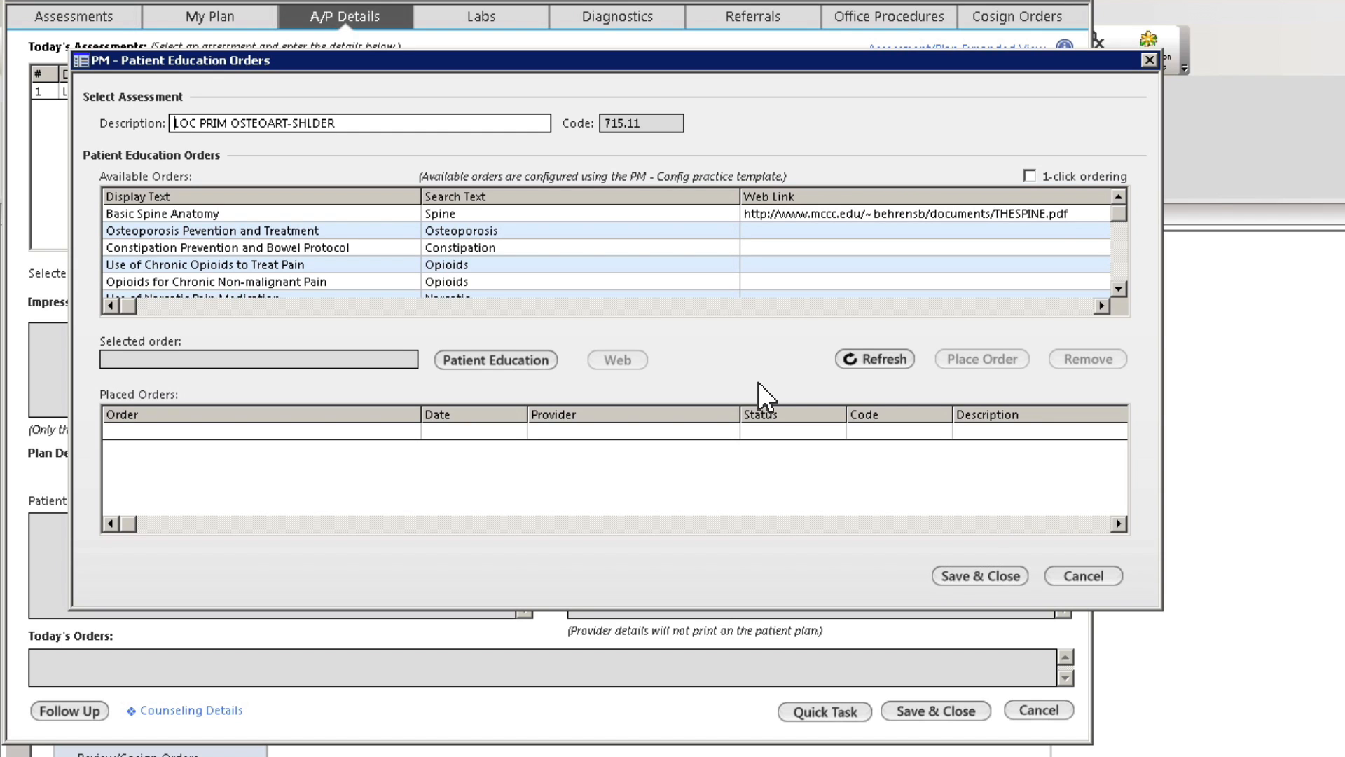
pyautogui.click(468, 214)
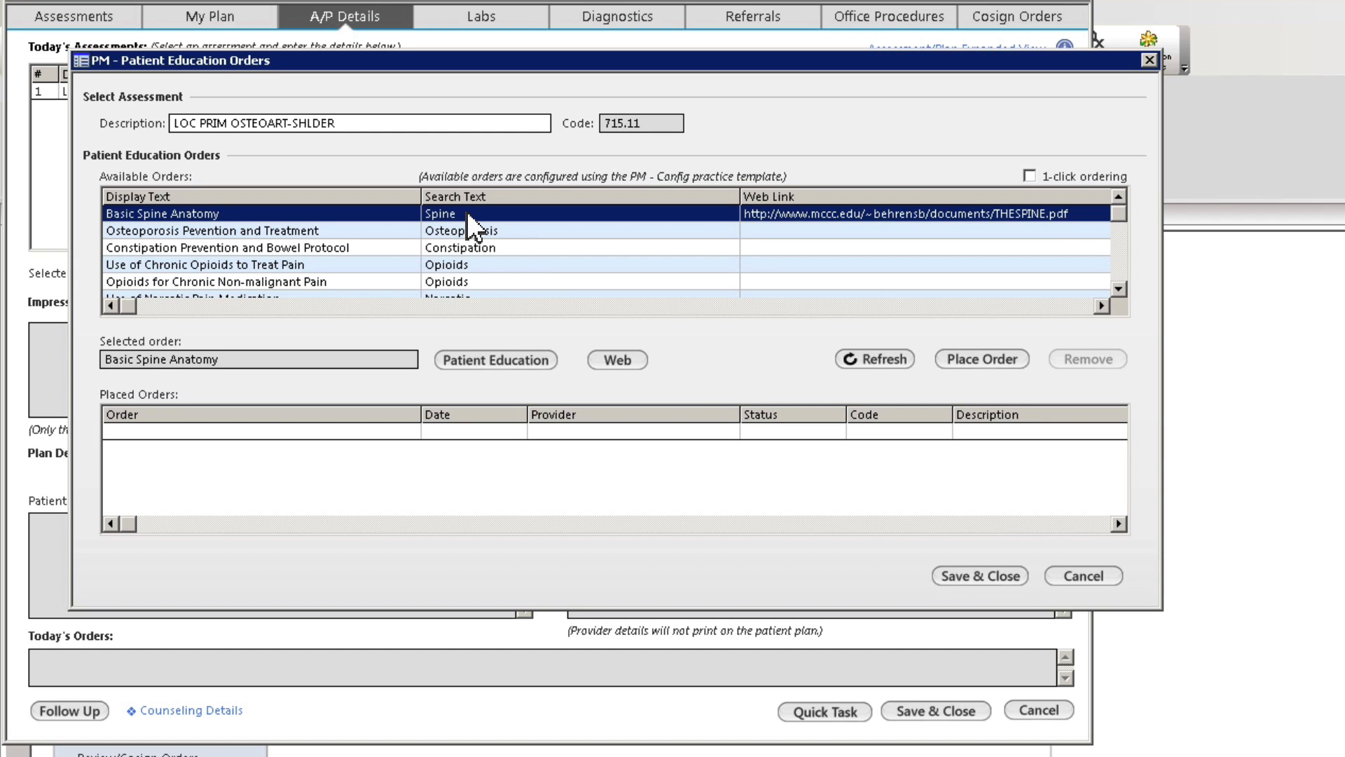
pyautogui.click(981, 356)
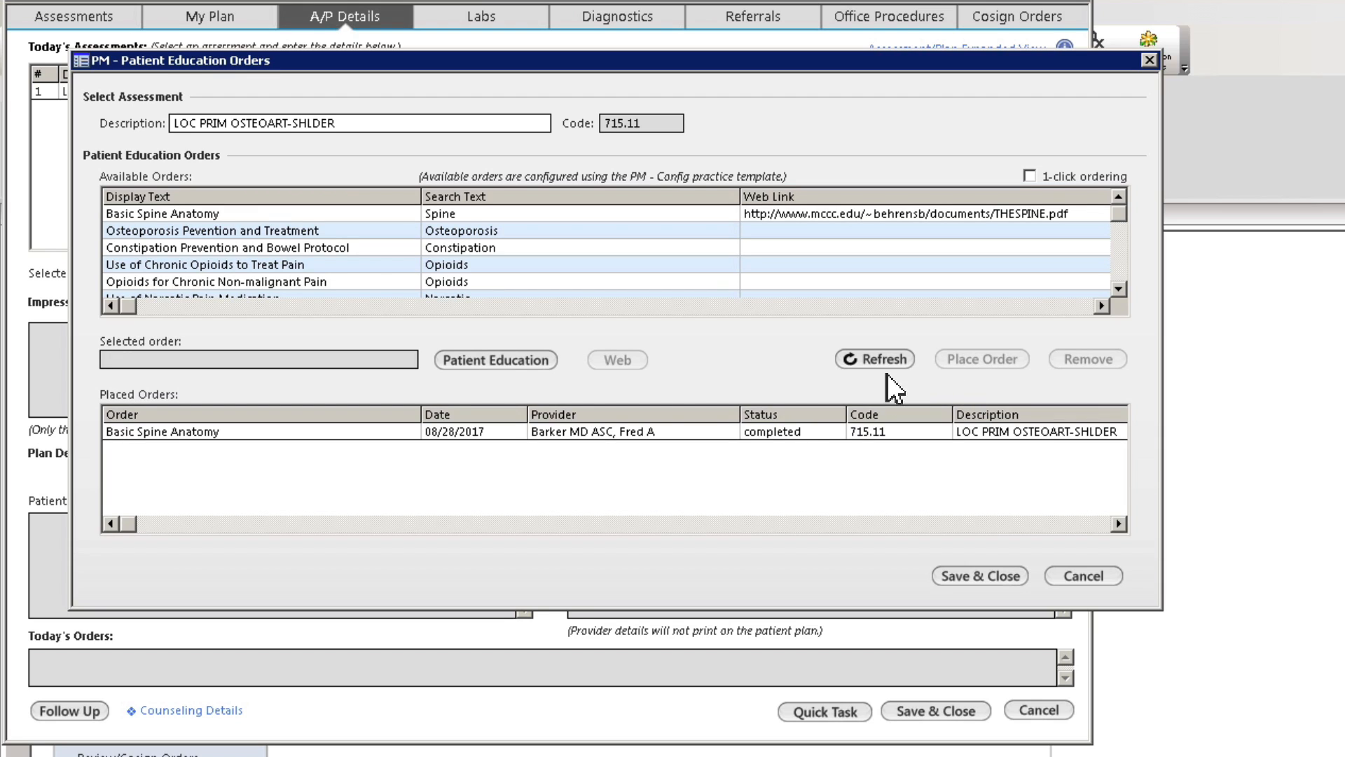
pyautogui.click(813, 435)
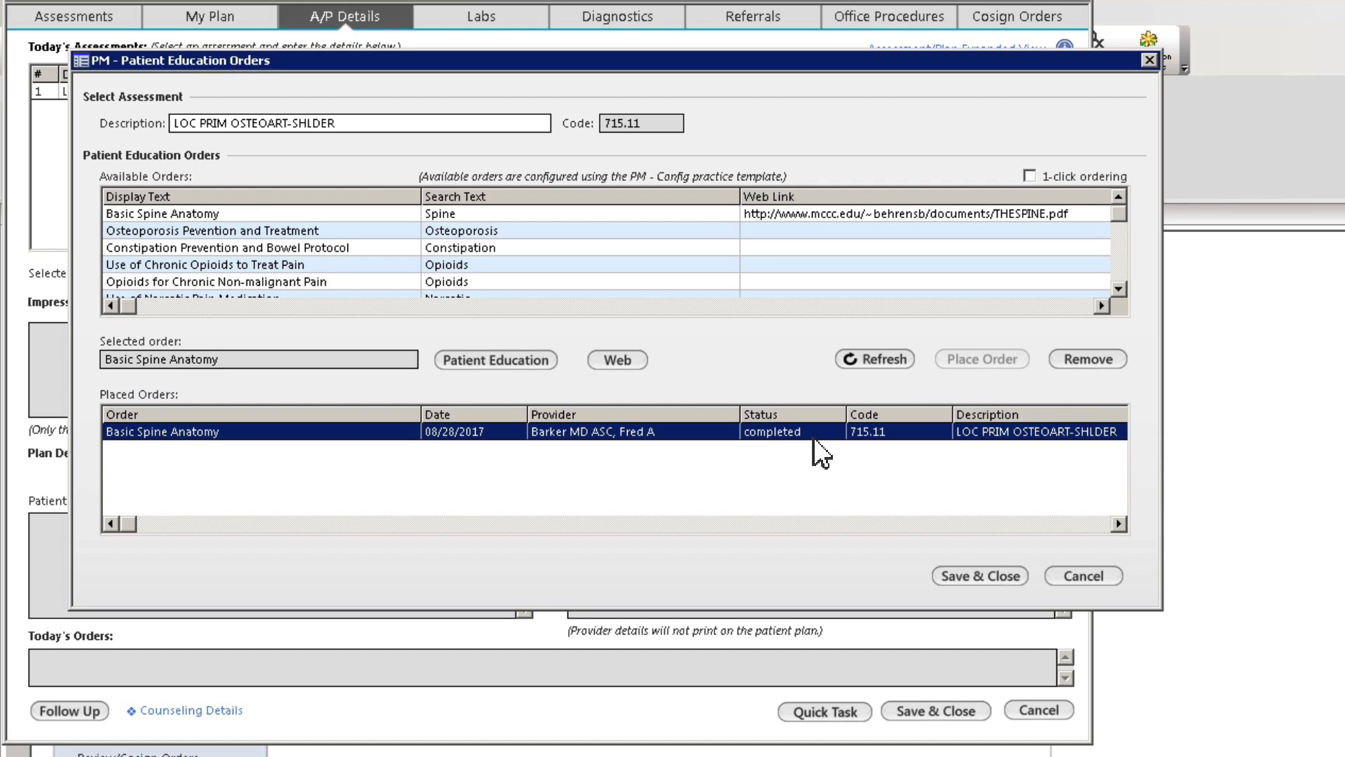
pyautogui.click(541, 357)
pyautogui.click(618, 360)
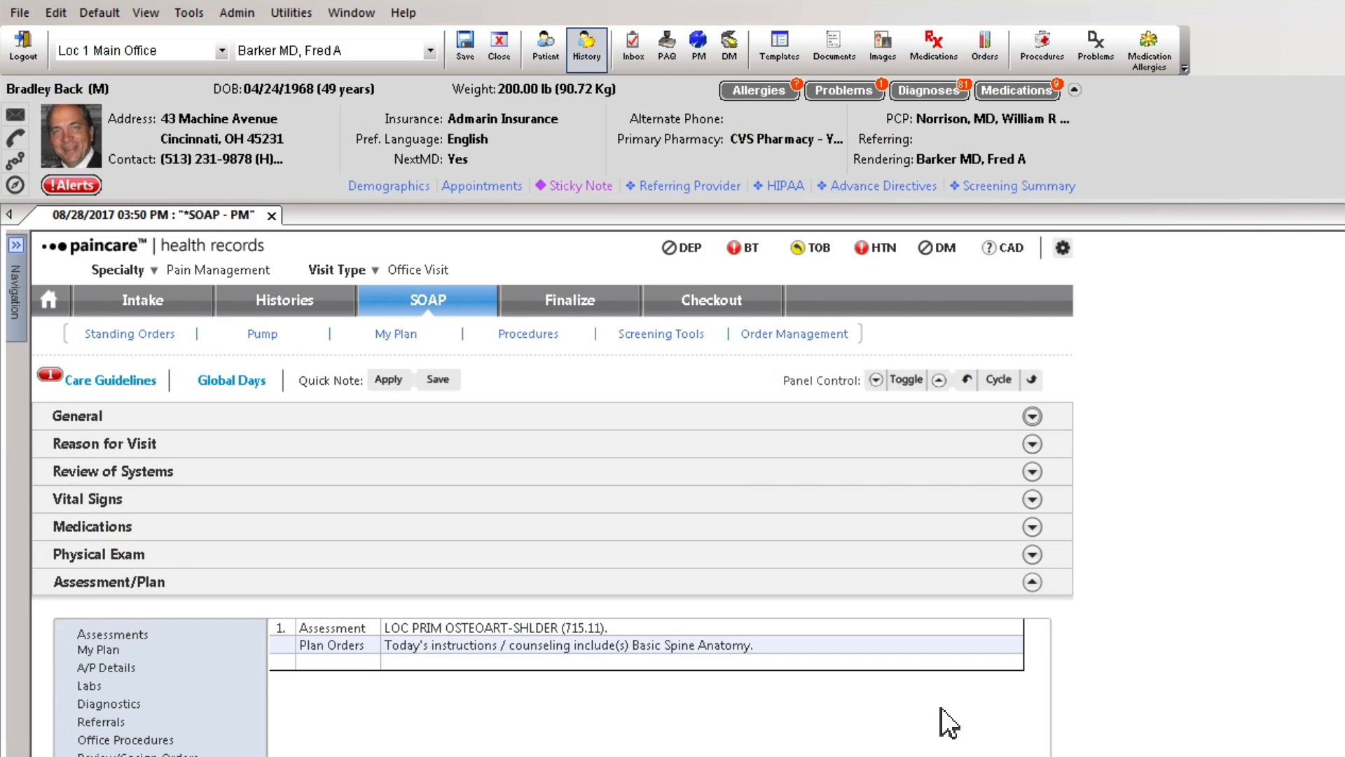
# Start a Lumbar Puncture procedure record from the SOAP note and load a saved set into it.
pyautogui.click(730, 302)
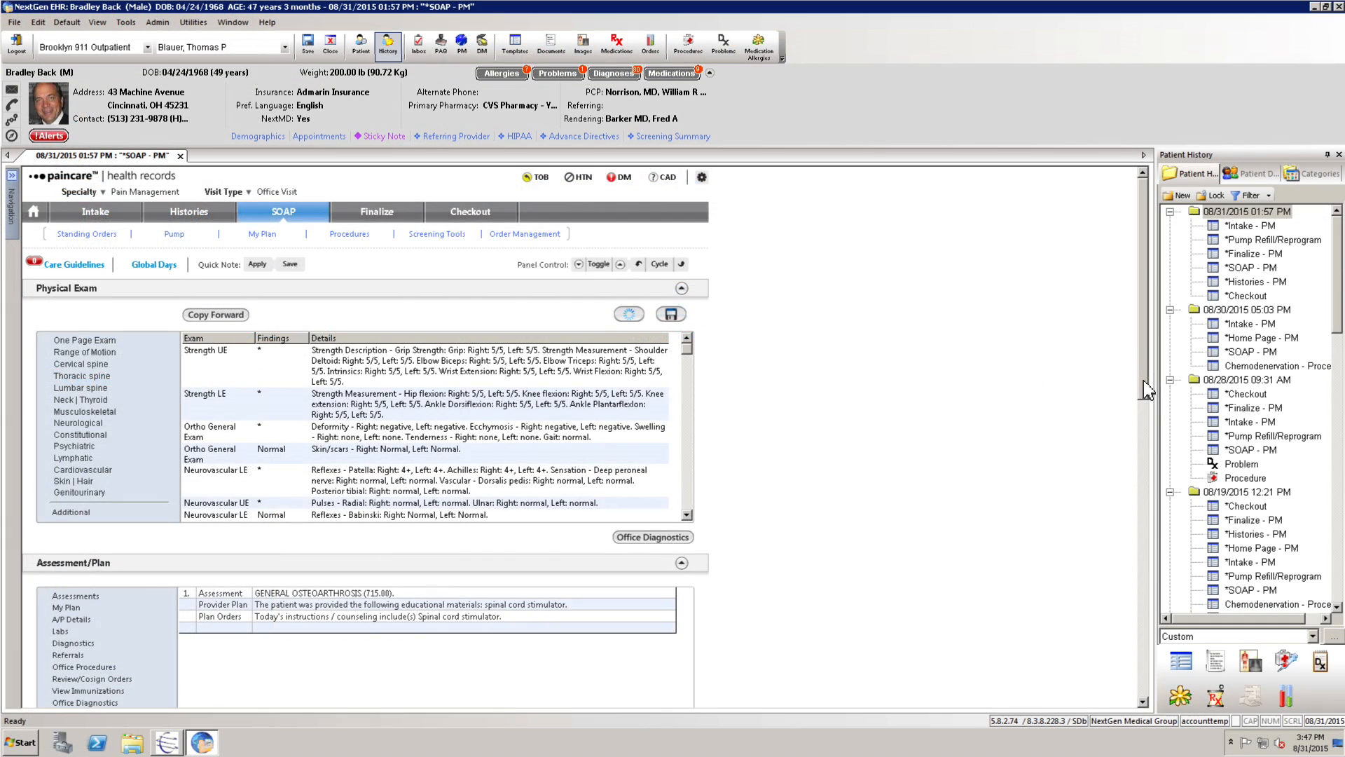
pyautogui.scroll(-3, 1147, 557)
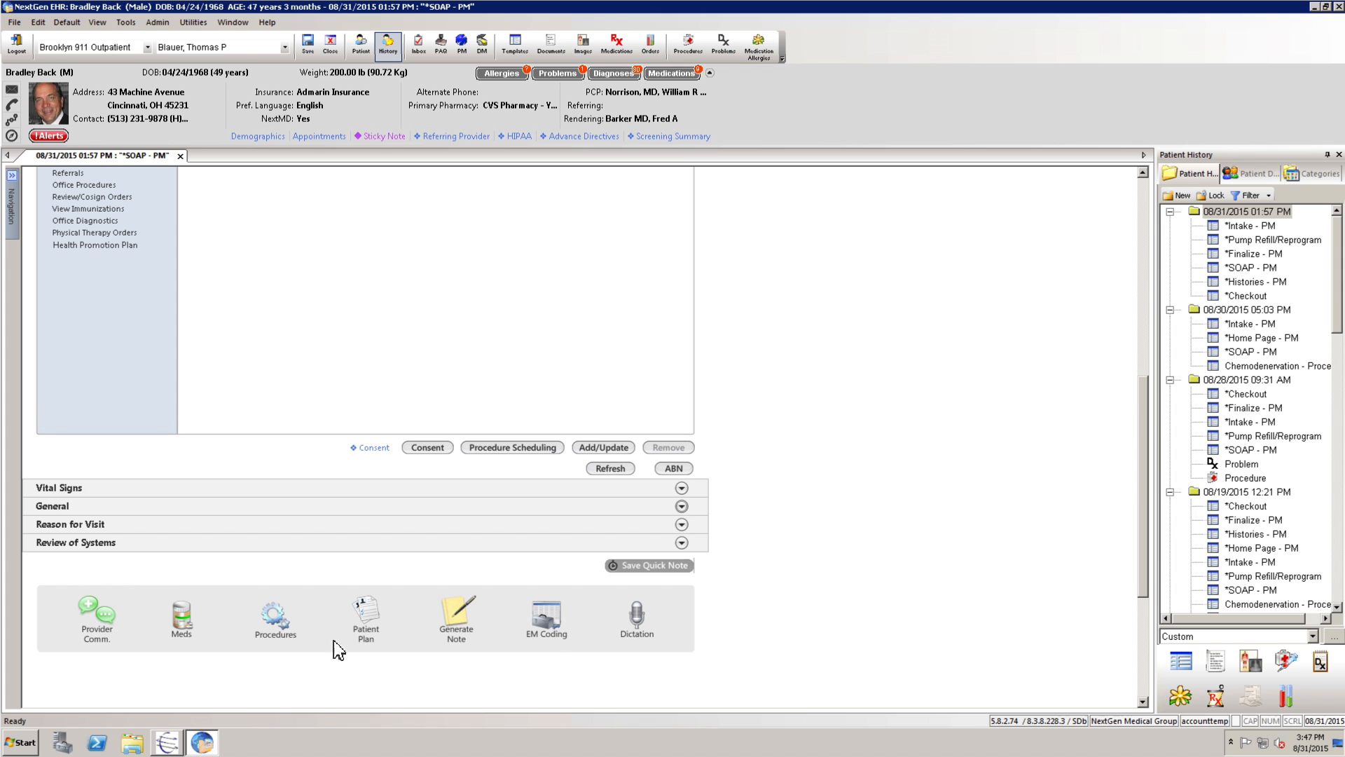
pyautogui.click(286, 627)
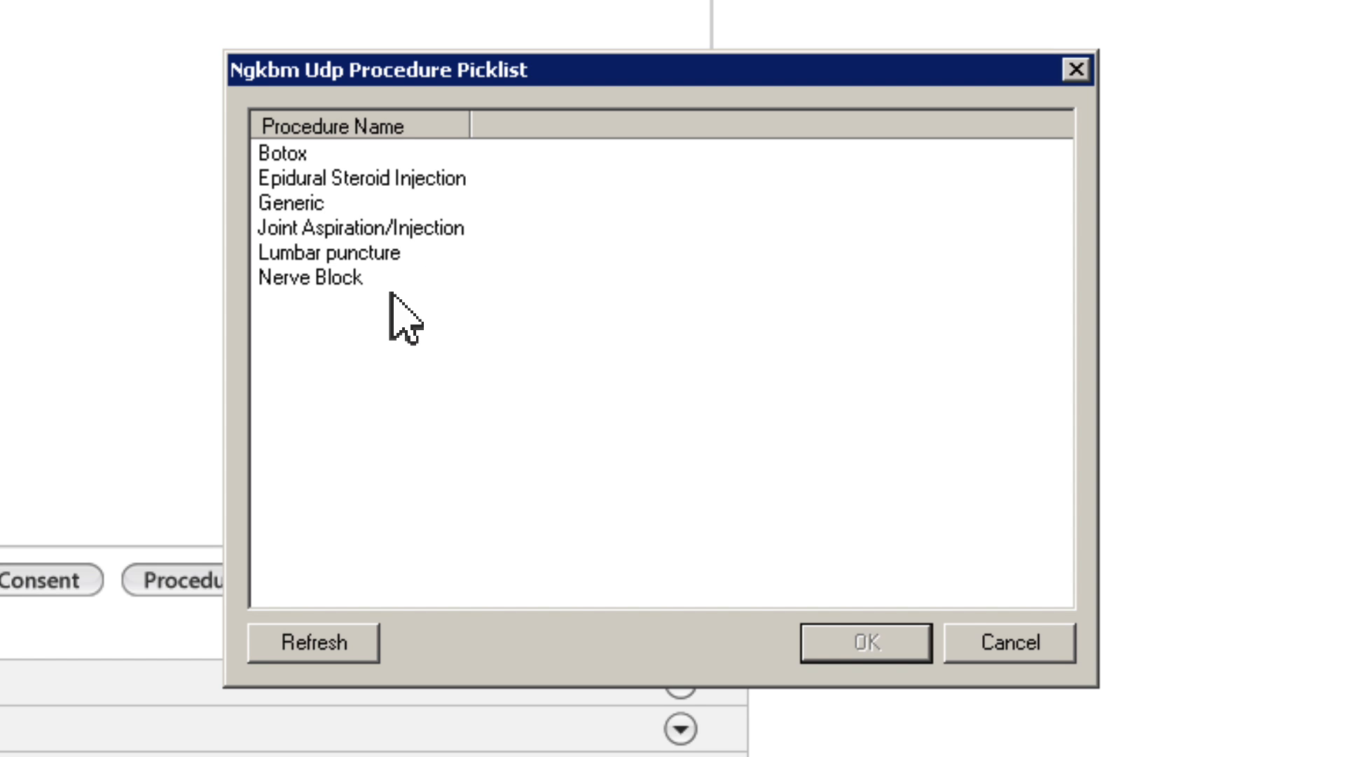
pyautogui.doubleClick(367, 253)
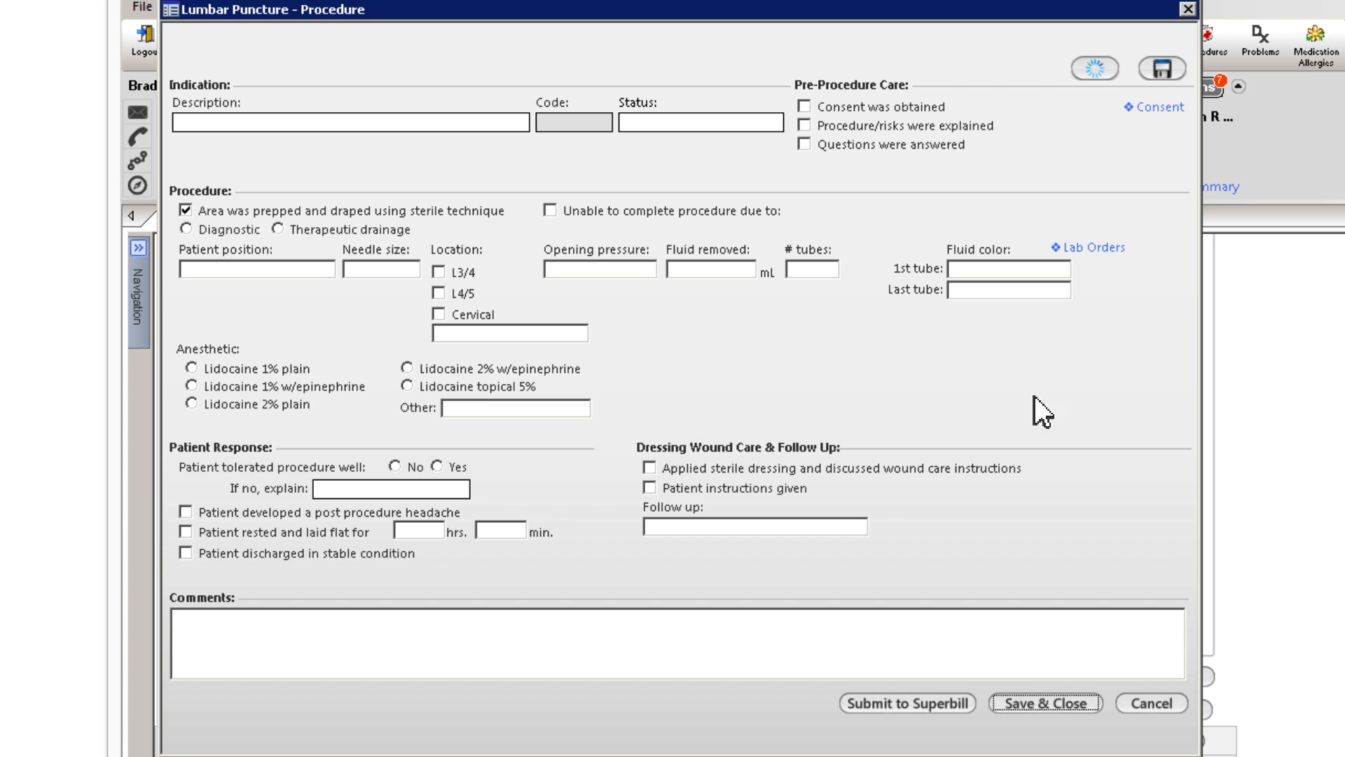
pyautogui.click(1108, 69)
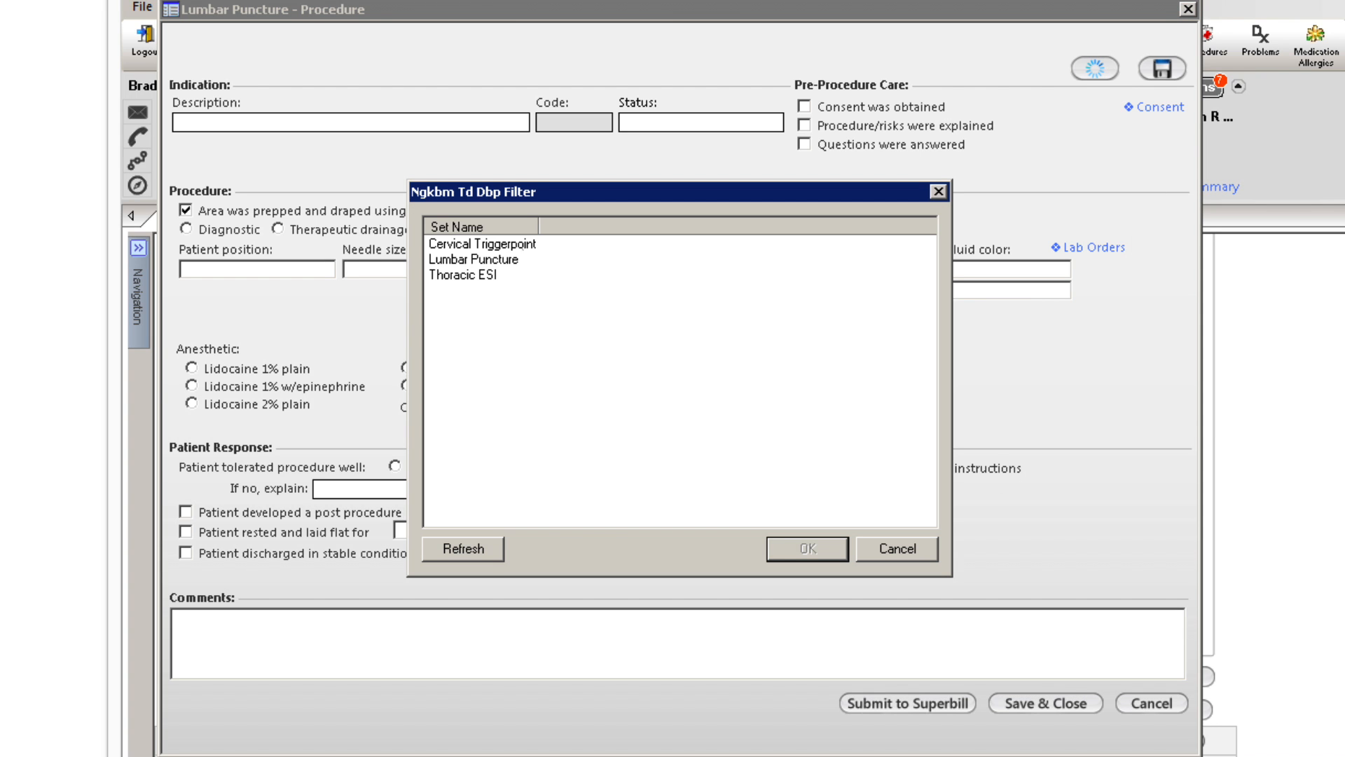
pyautogui.click(780, 541)
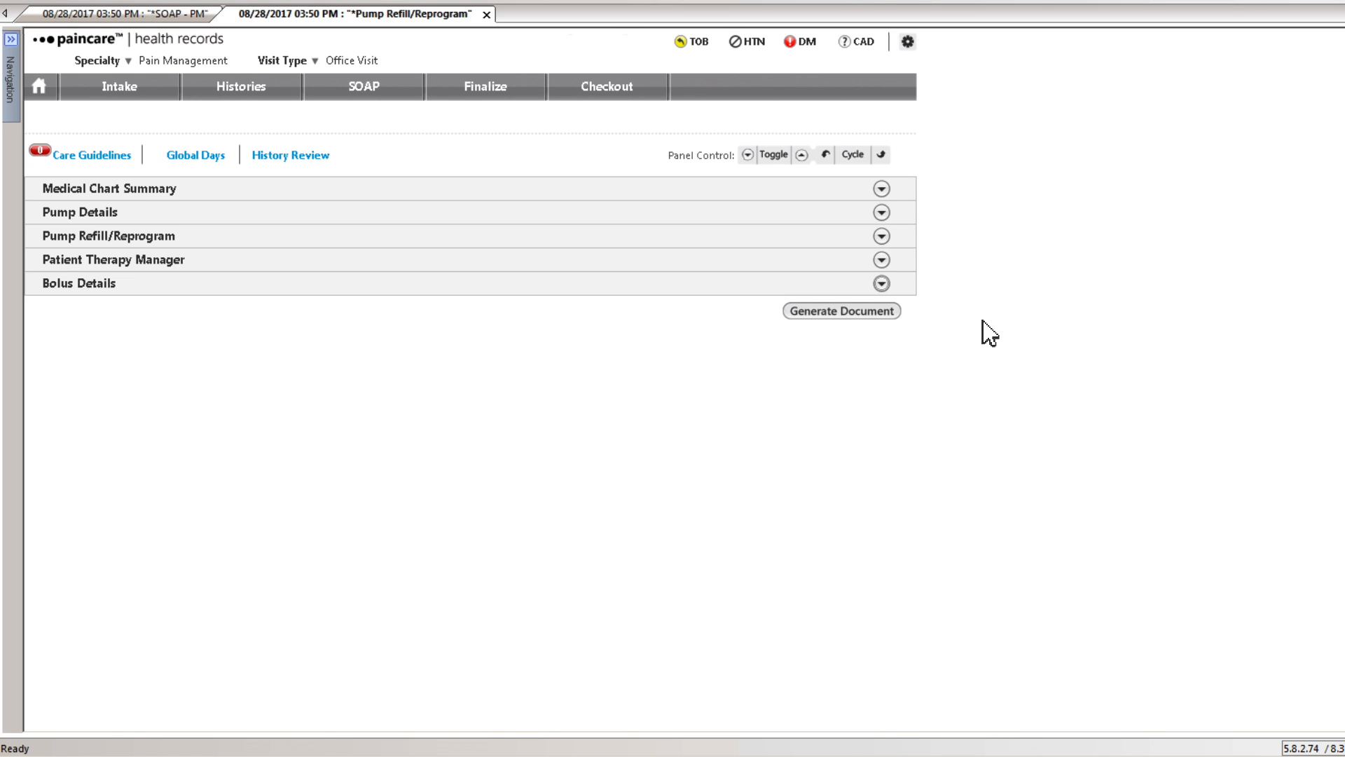
# Enter "pump fill" as the intervention in the Pump Details section and collapse the section.
pyautogui.click(881, 212)
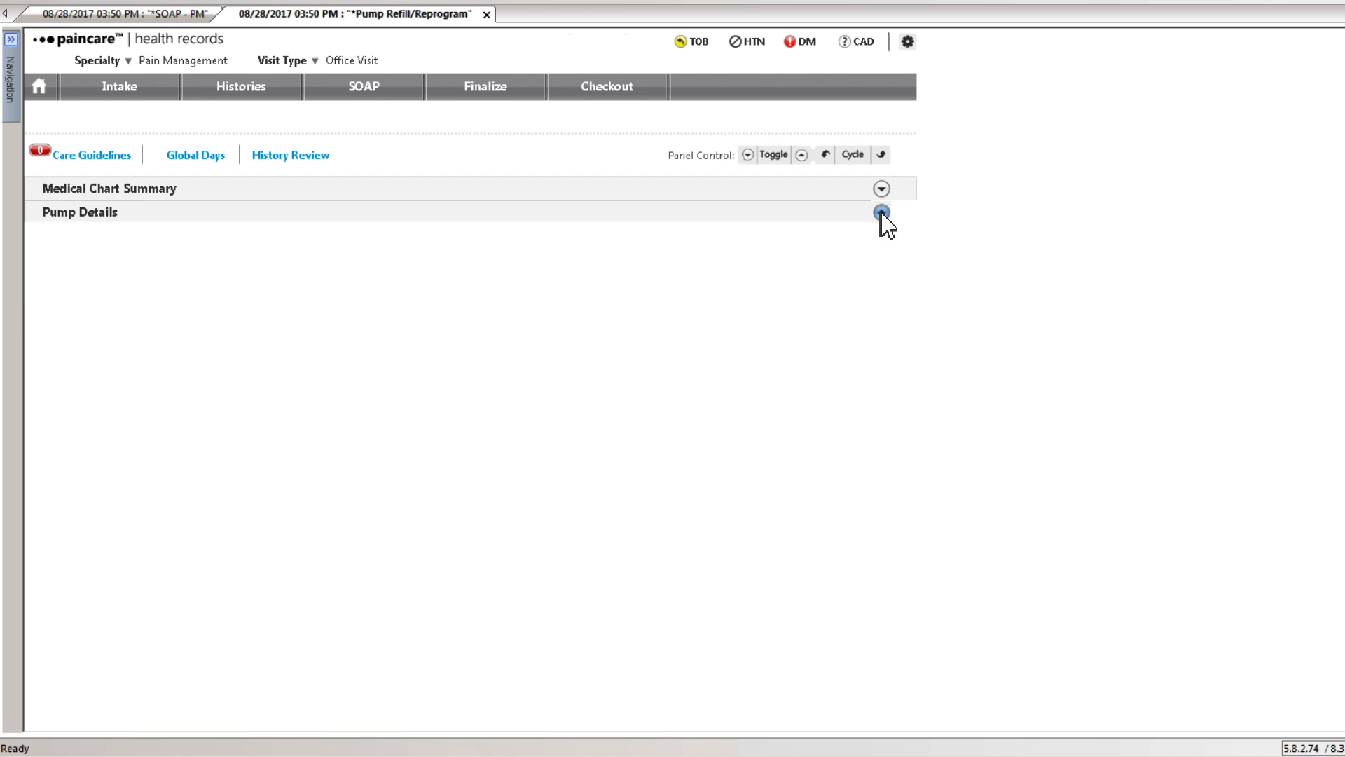
pyautogui.click(231, 365)
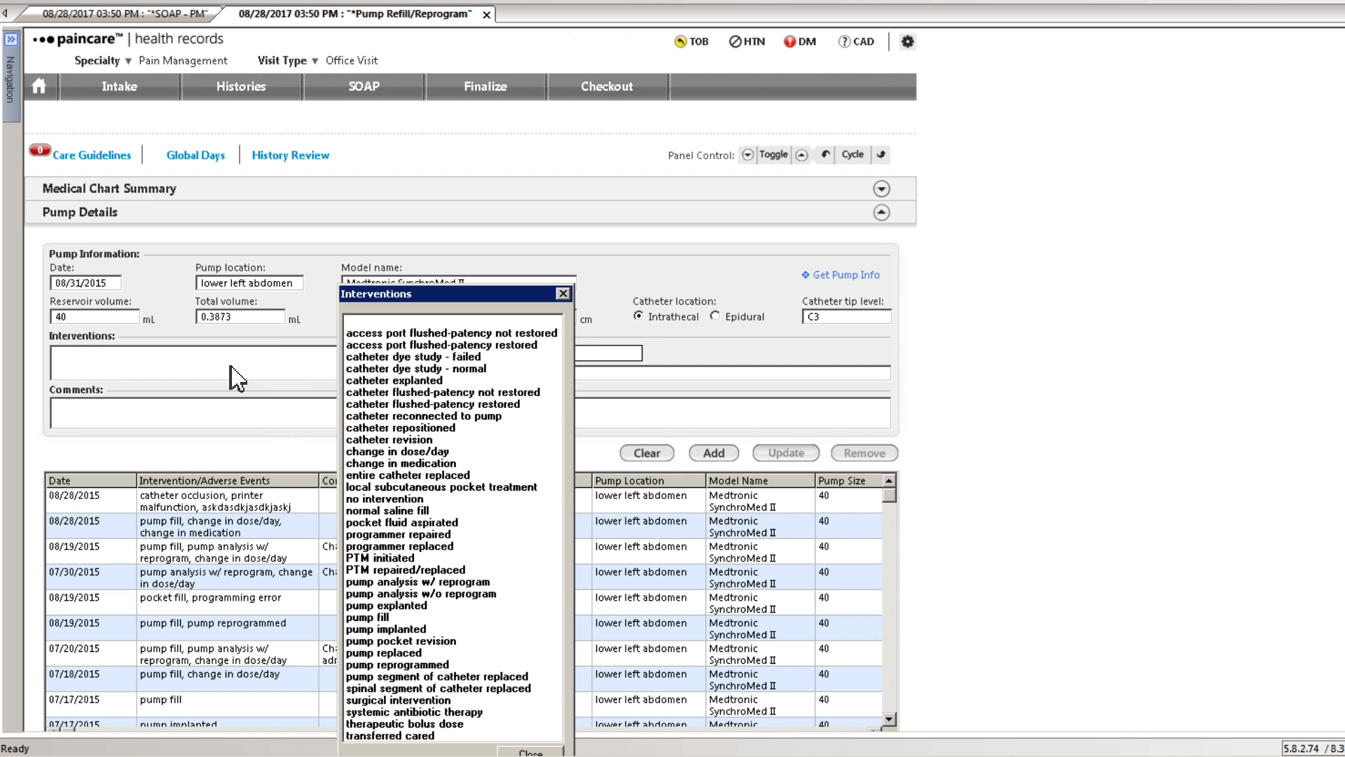
pyautogui.doubleClick(386, 617)
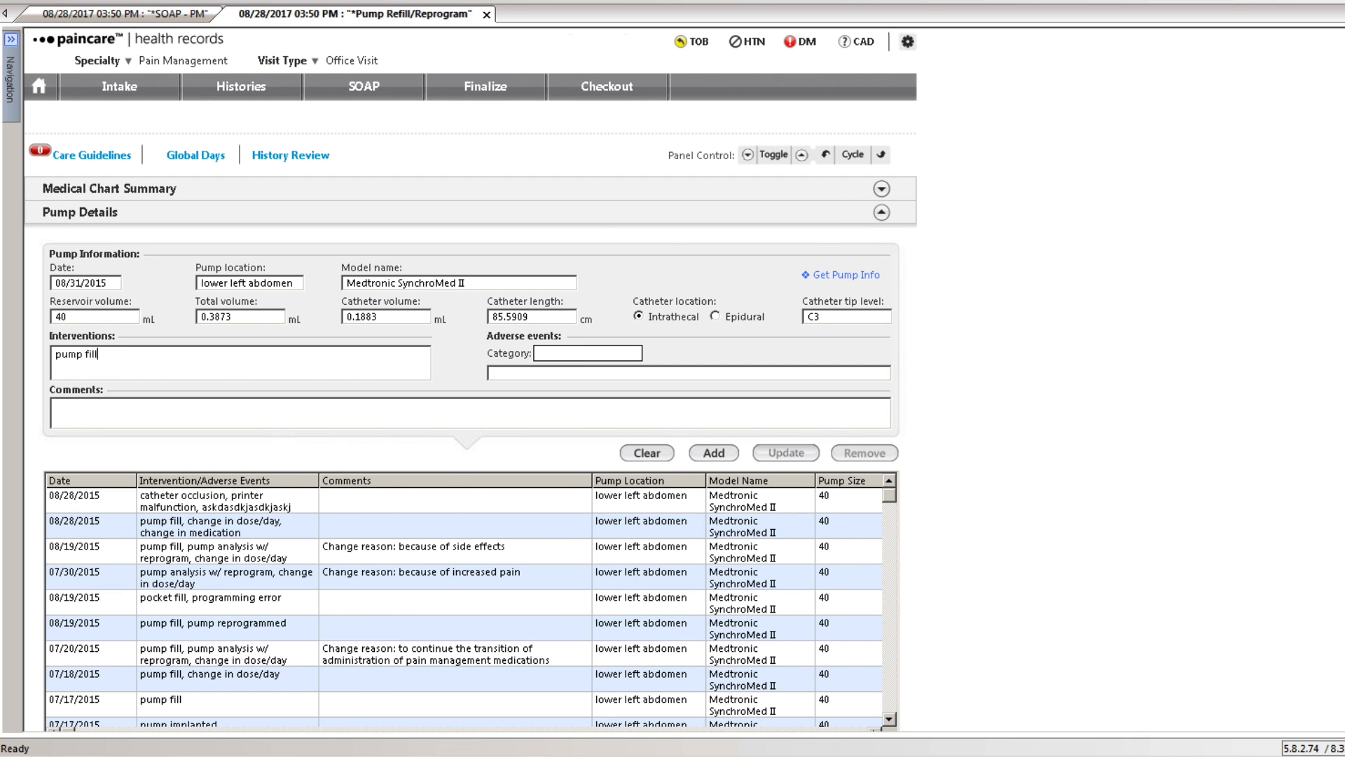
pyautogui.click(881, 212)
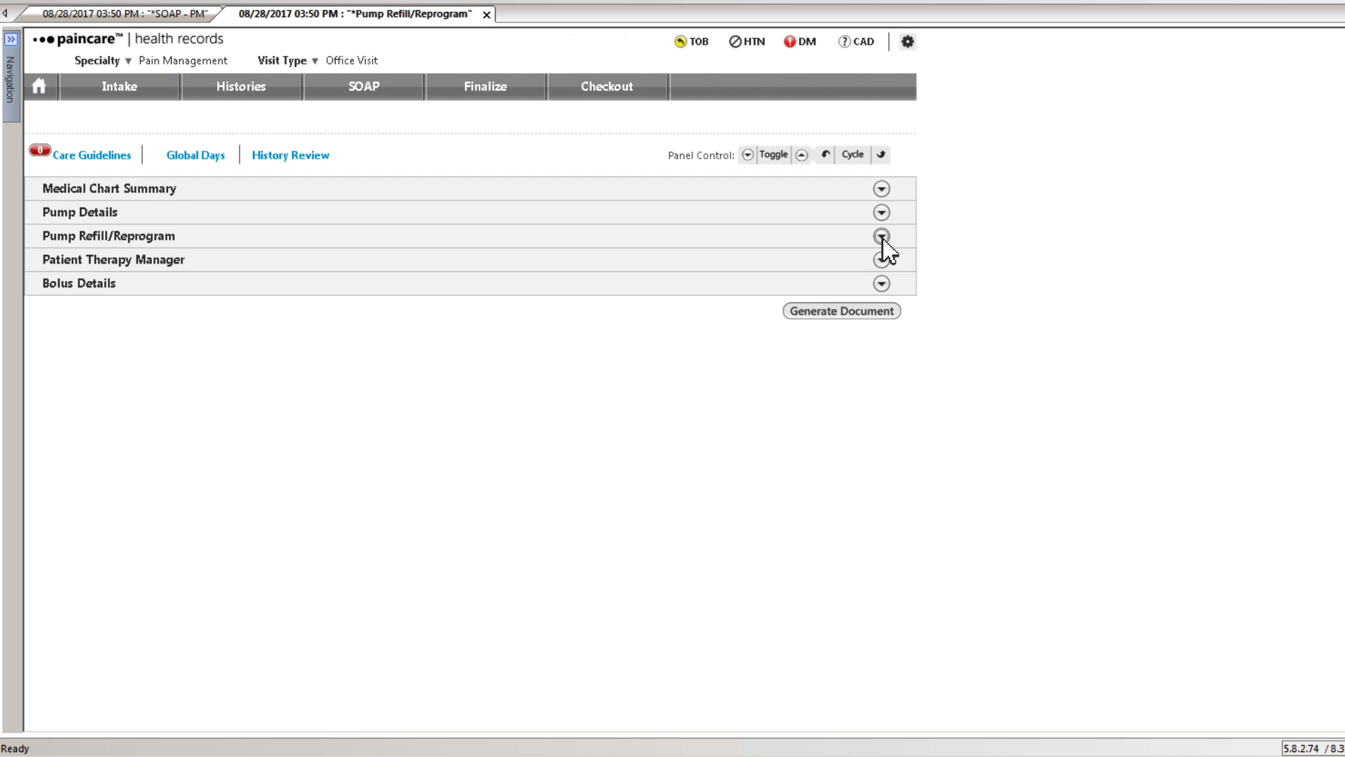
# Check the Pump Refill/Reprogram and Patient Therapy Manager sections, and add a single pre-fill bolus of 5% of the daily dose lasting 15 minutes.
pyautogui.click(881, 236)
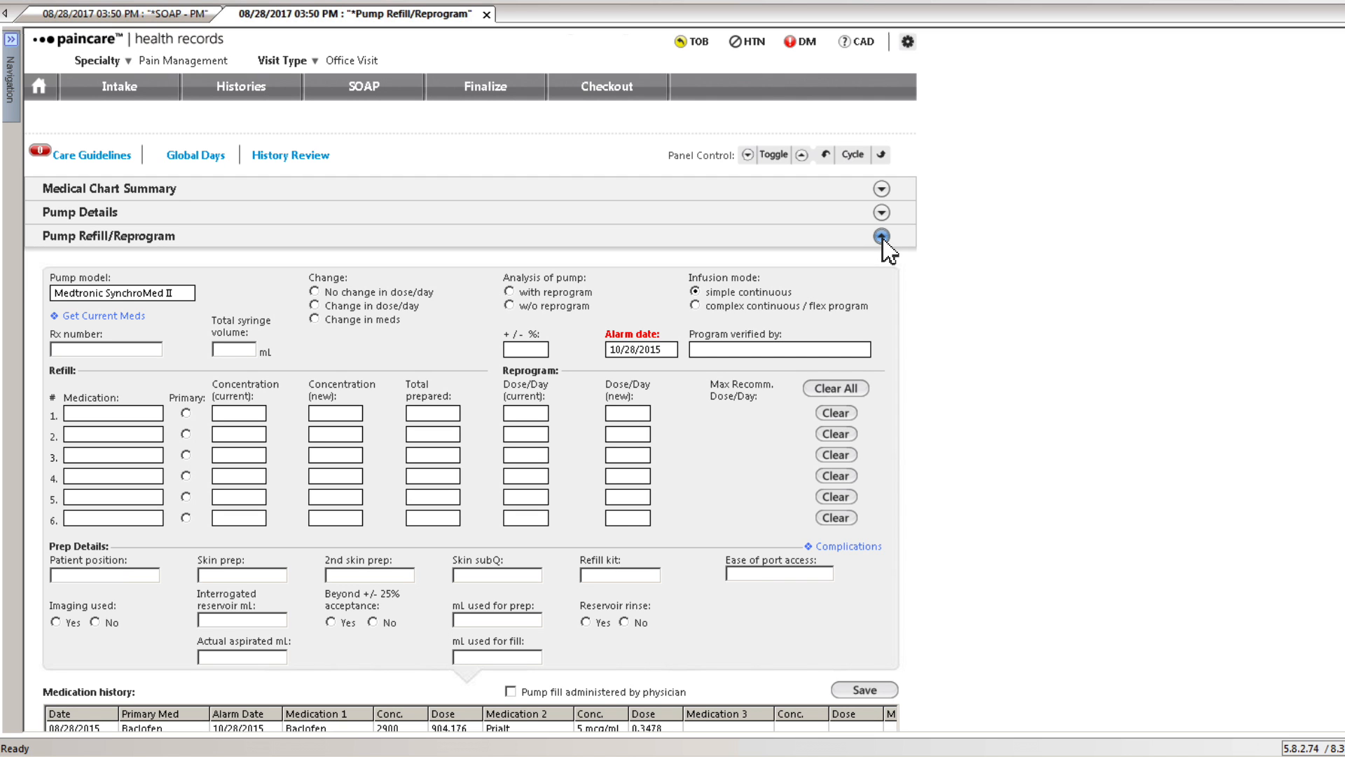
pyautogui.click(882, 236)
pyautogui.click(882, 260)
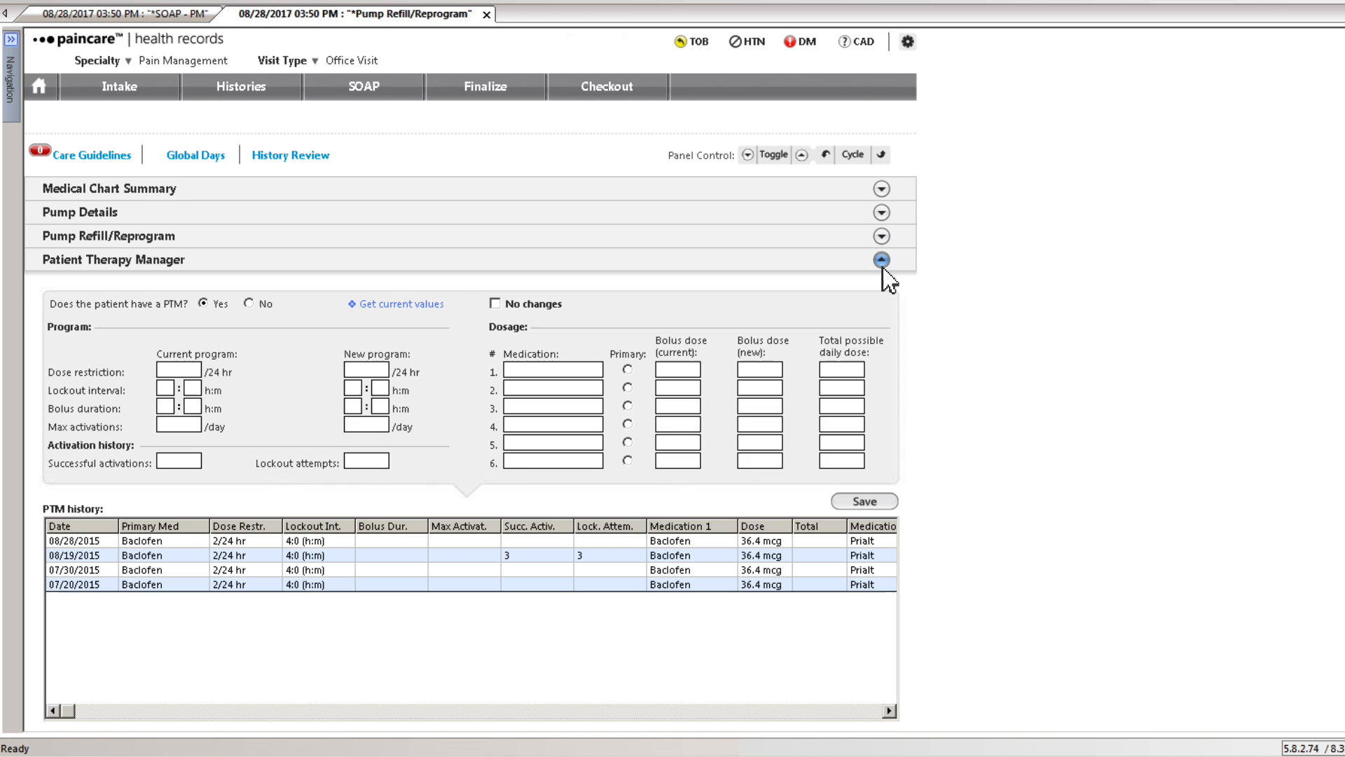
pyautogui.click(882, 264)
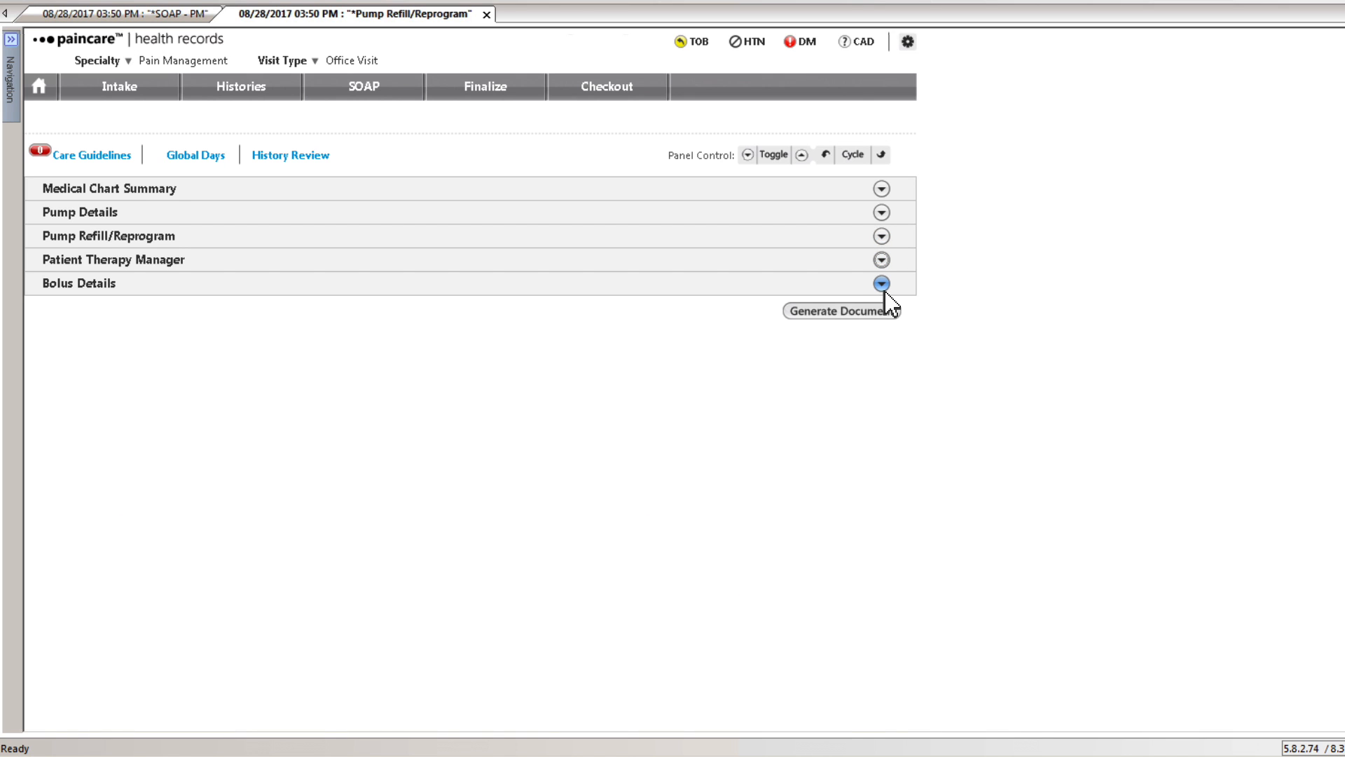
pyautogui.click(881, 283)
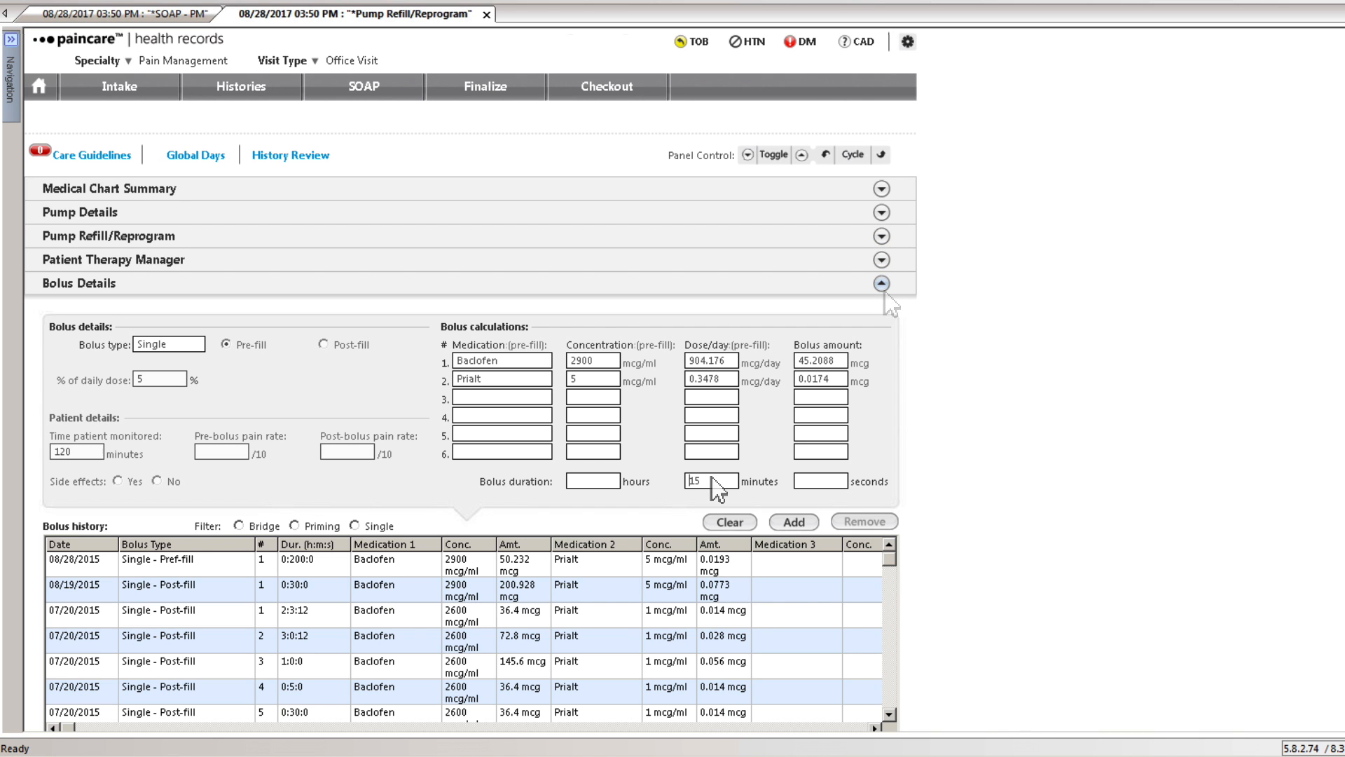
pyautogui.click(796, 522)
# Calculate the evaluation and management code for the visit with straightforward medical decision making.
pyautogui.click(491, 90)
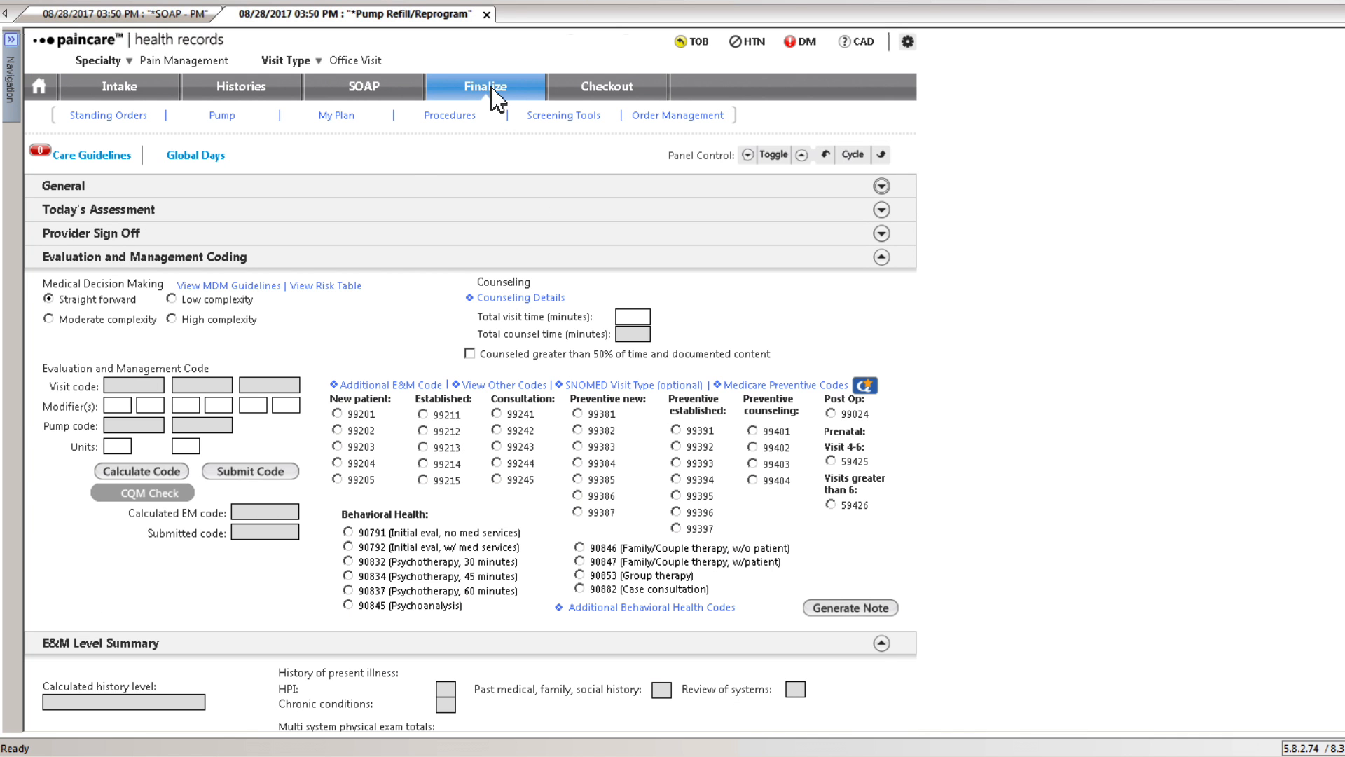
pyautogui.click(169, 471)
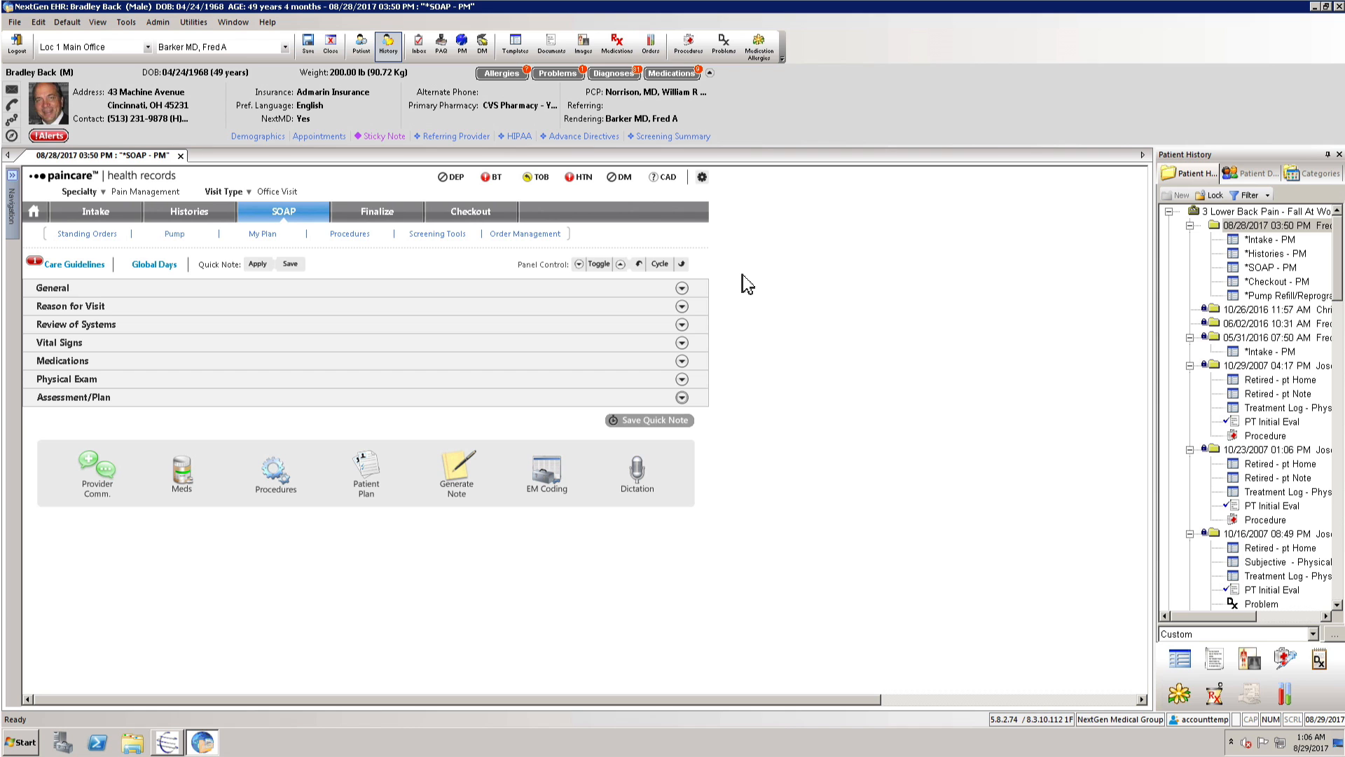
# Save risk factors: hypertension with blood pressure counseling, diabetes with glucose 50 on Glipizide, and Coumadin last dosed 08/29/2017 at 1:30 PM without INR drawn.
pyautogui.click(702, 177)
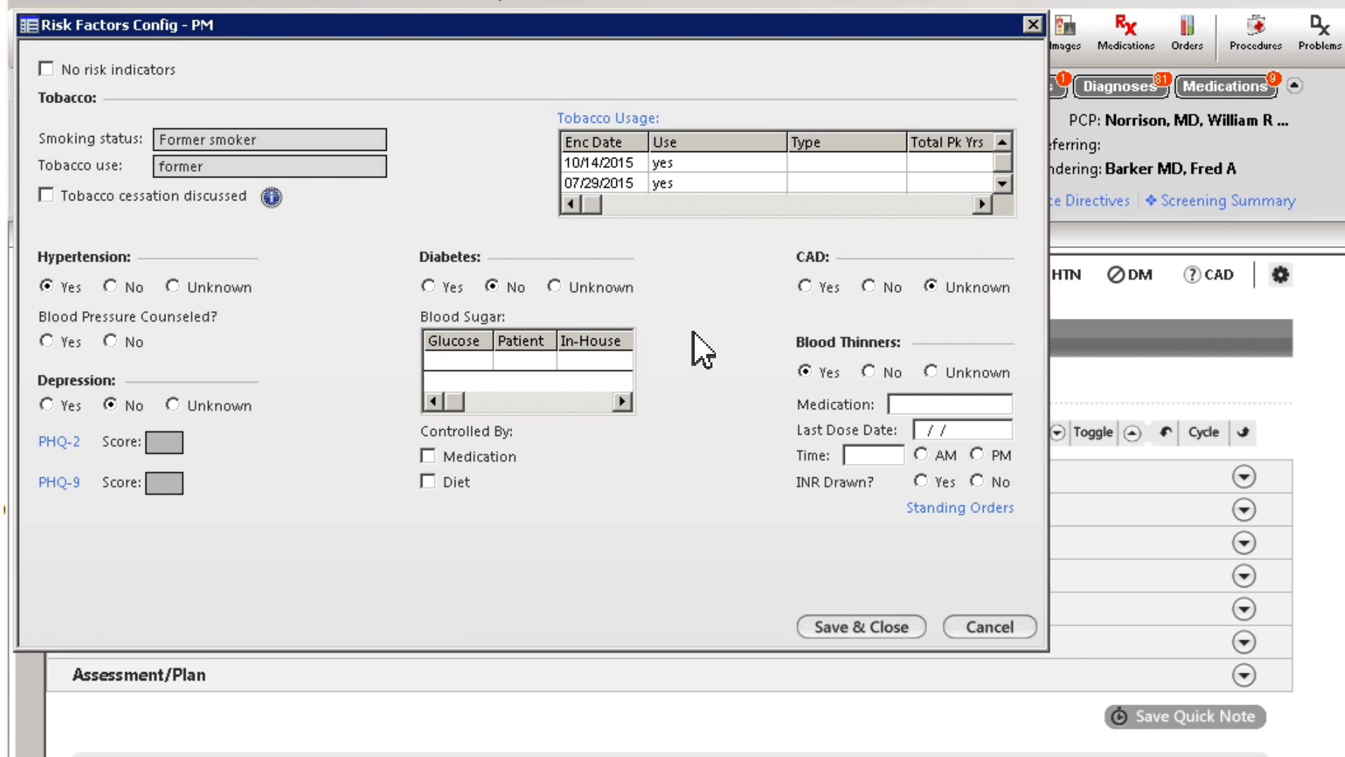
pyautogui.click(79, 289)
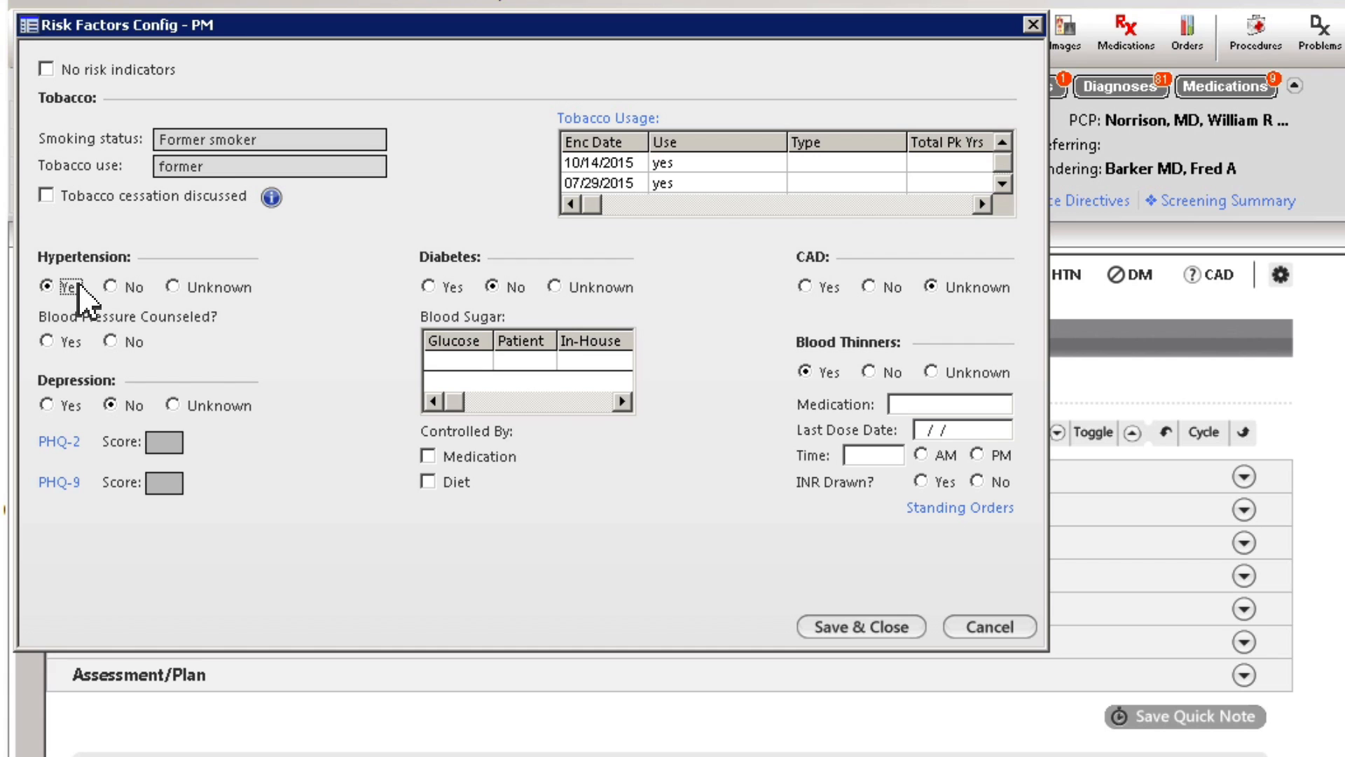
pyautogui.click(68, 342)
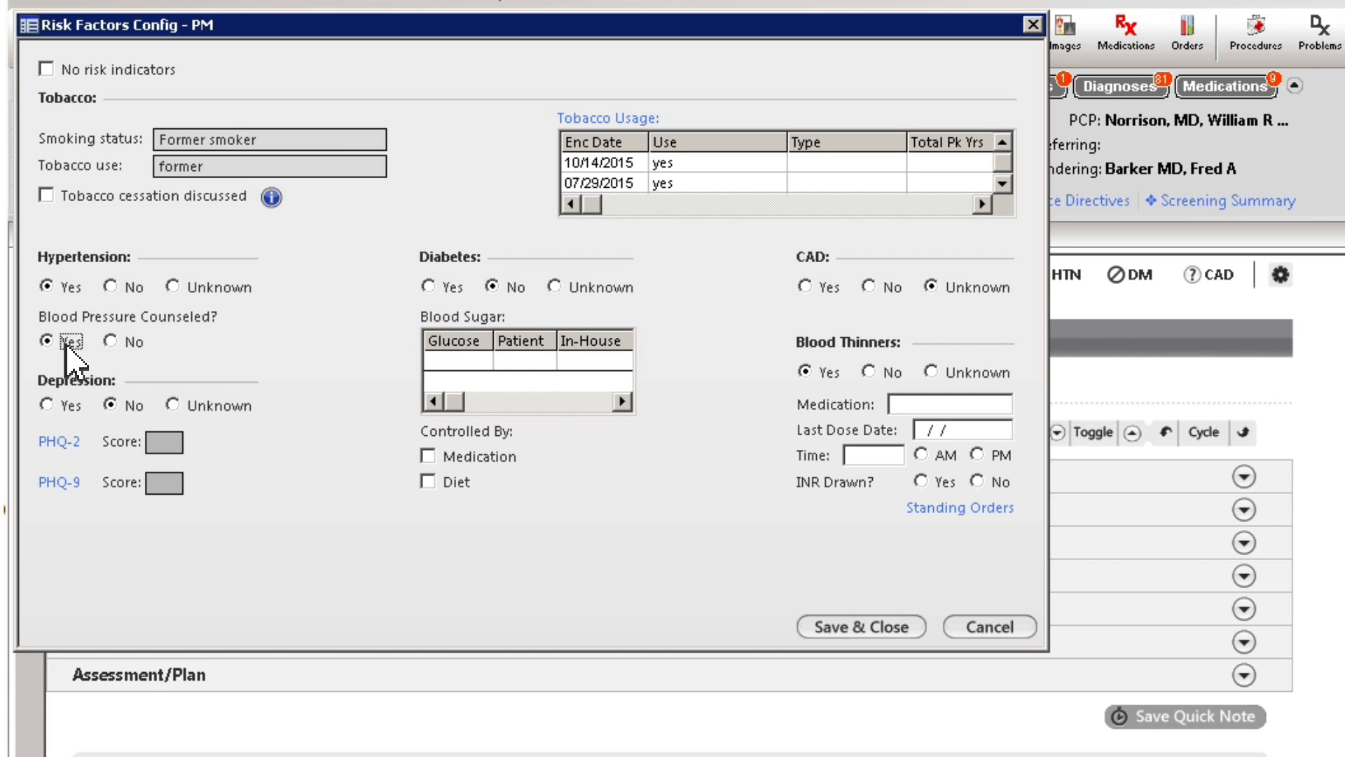
pyautogui.click(428, 287)
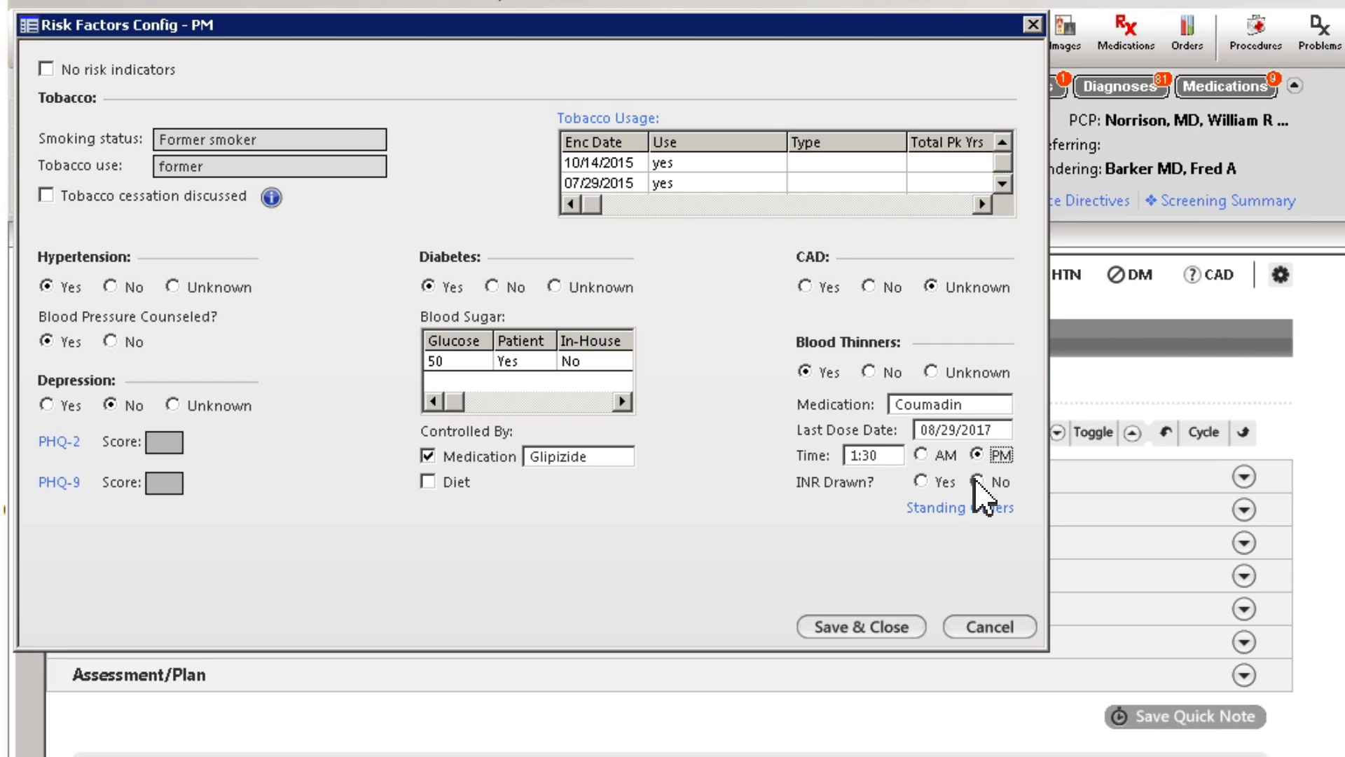
pyautogui.click(976, 482)
pyautogui.click(914, 628)
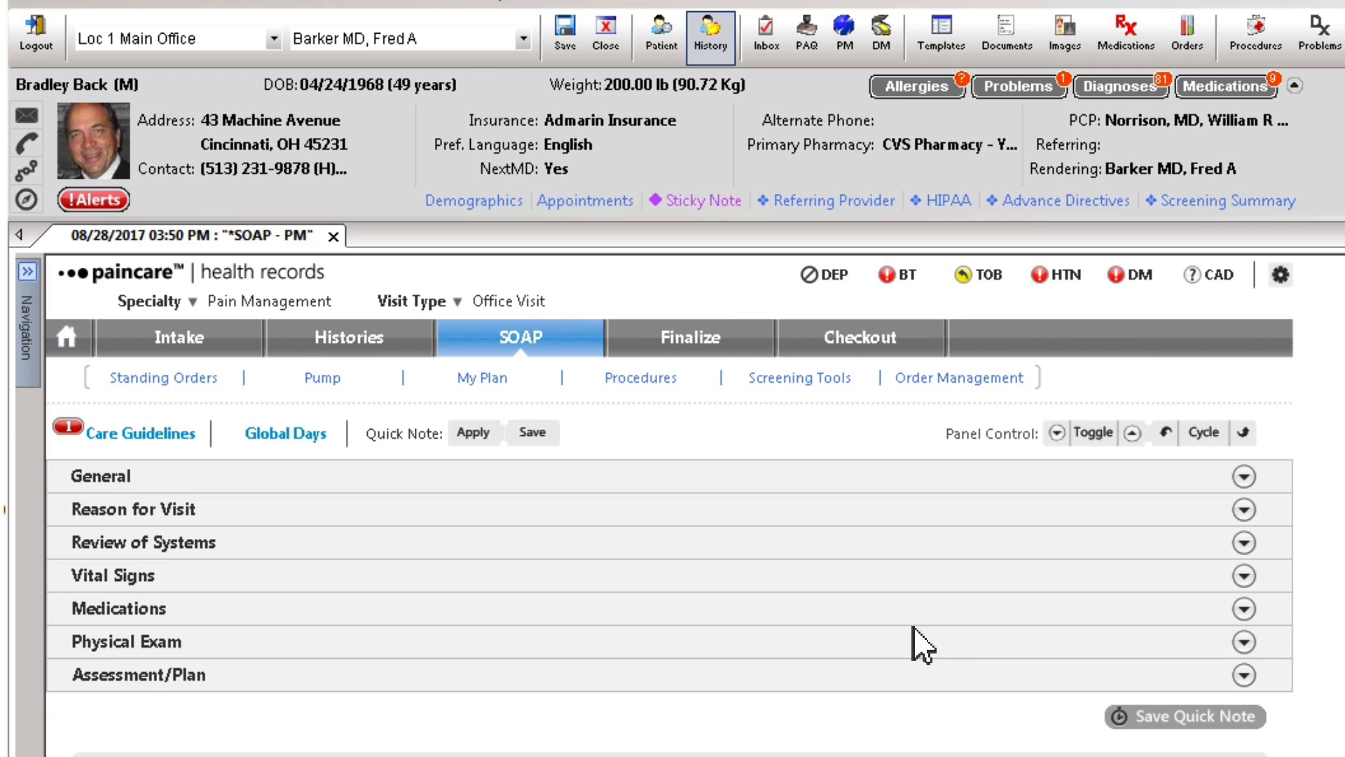
# Copy the previous review of systems forward into the SOAP note, choosing the 07/25/2017 office visit as the source encounter.
pyautogui.click(1244, 542)
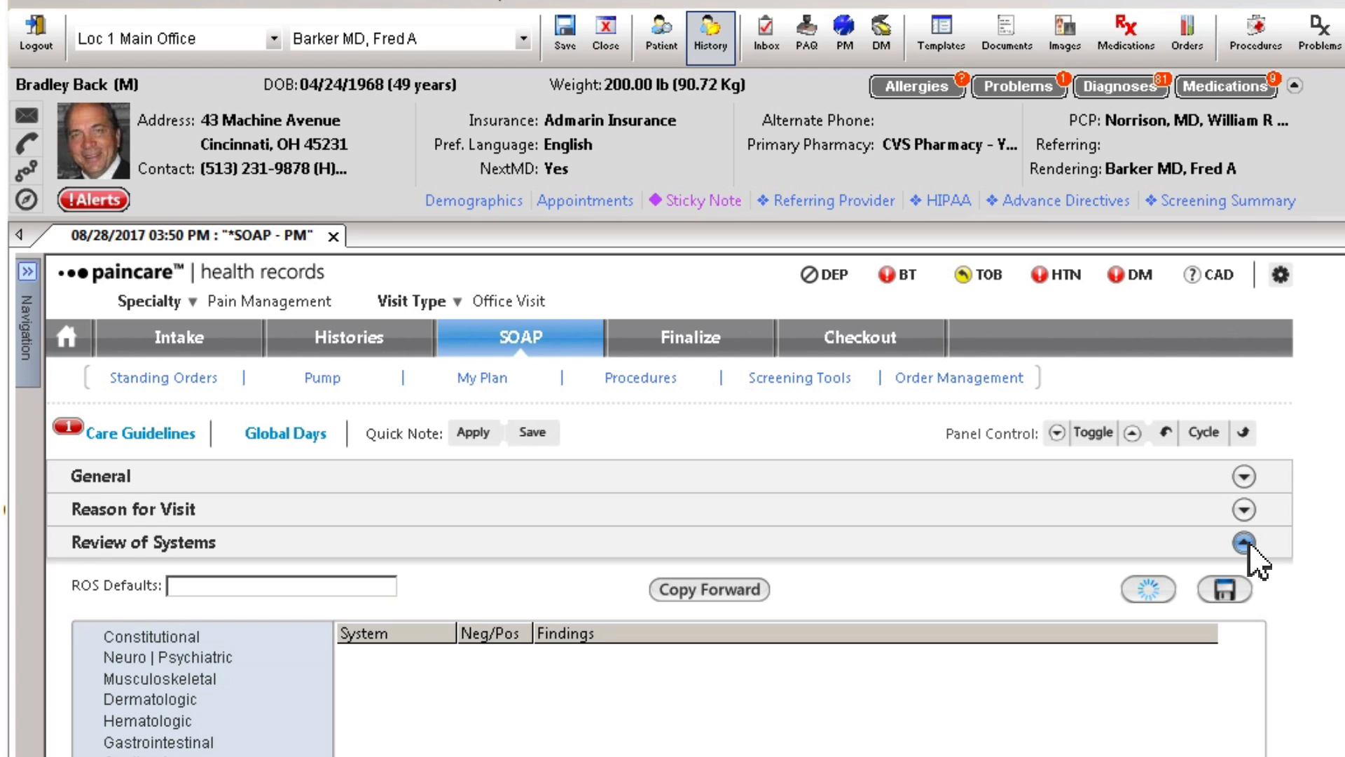
pyautogui.click(713, 585)
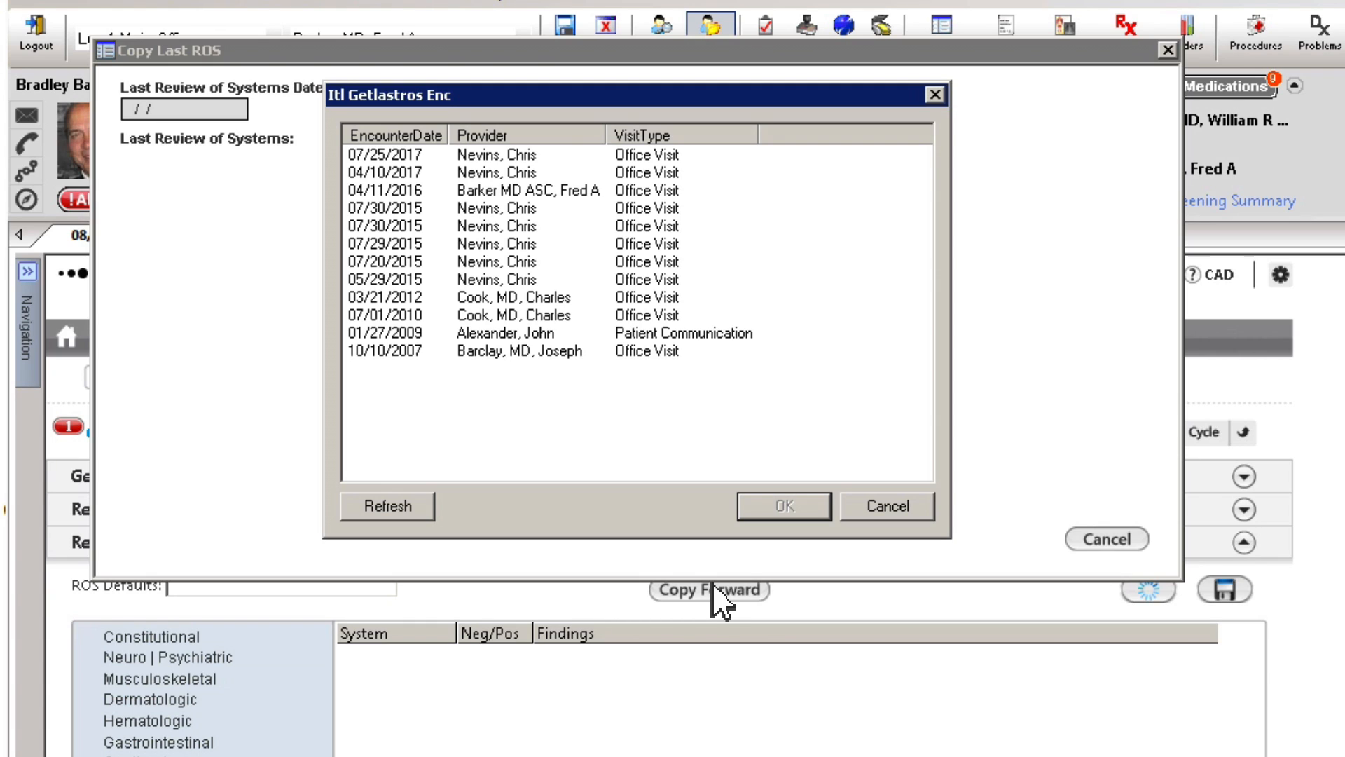
pyautogui.click(614, 156)
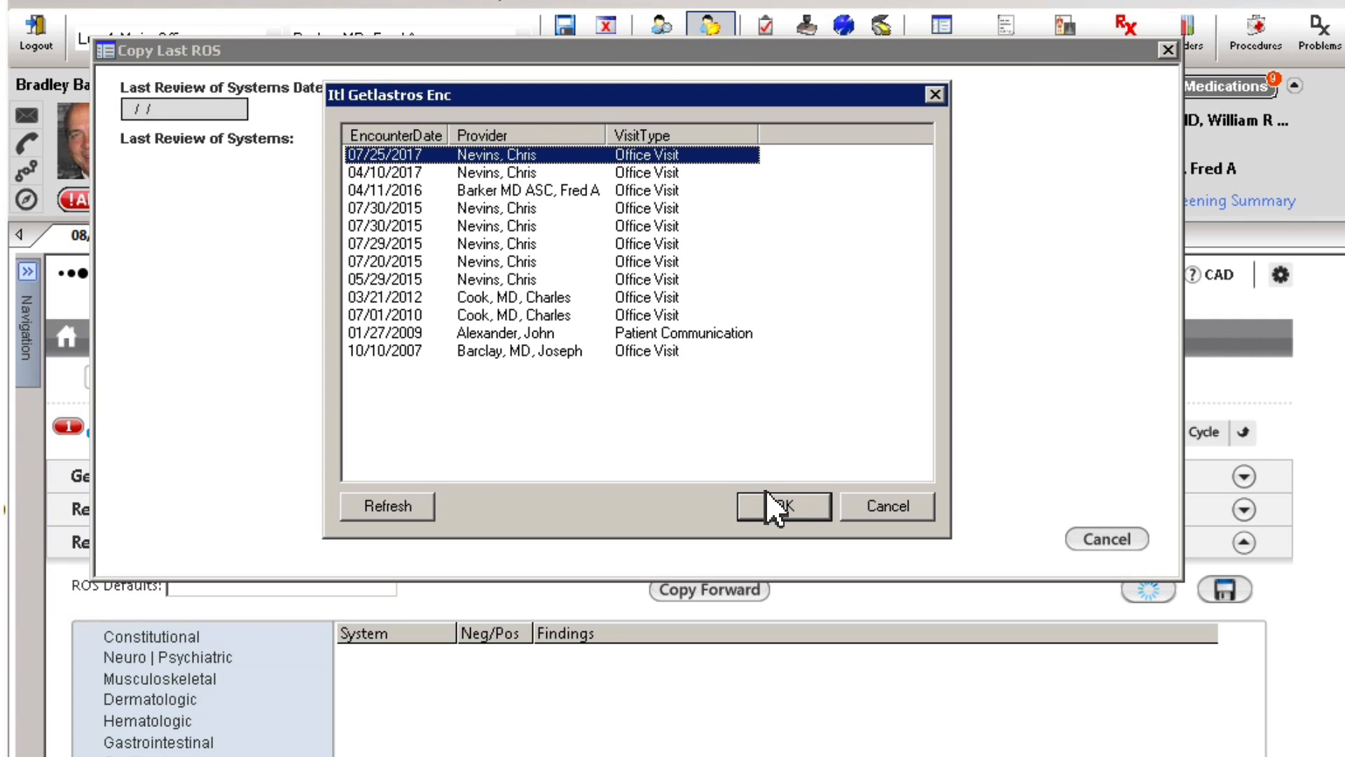
pyautogui.click(771, 506)
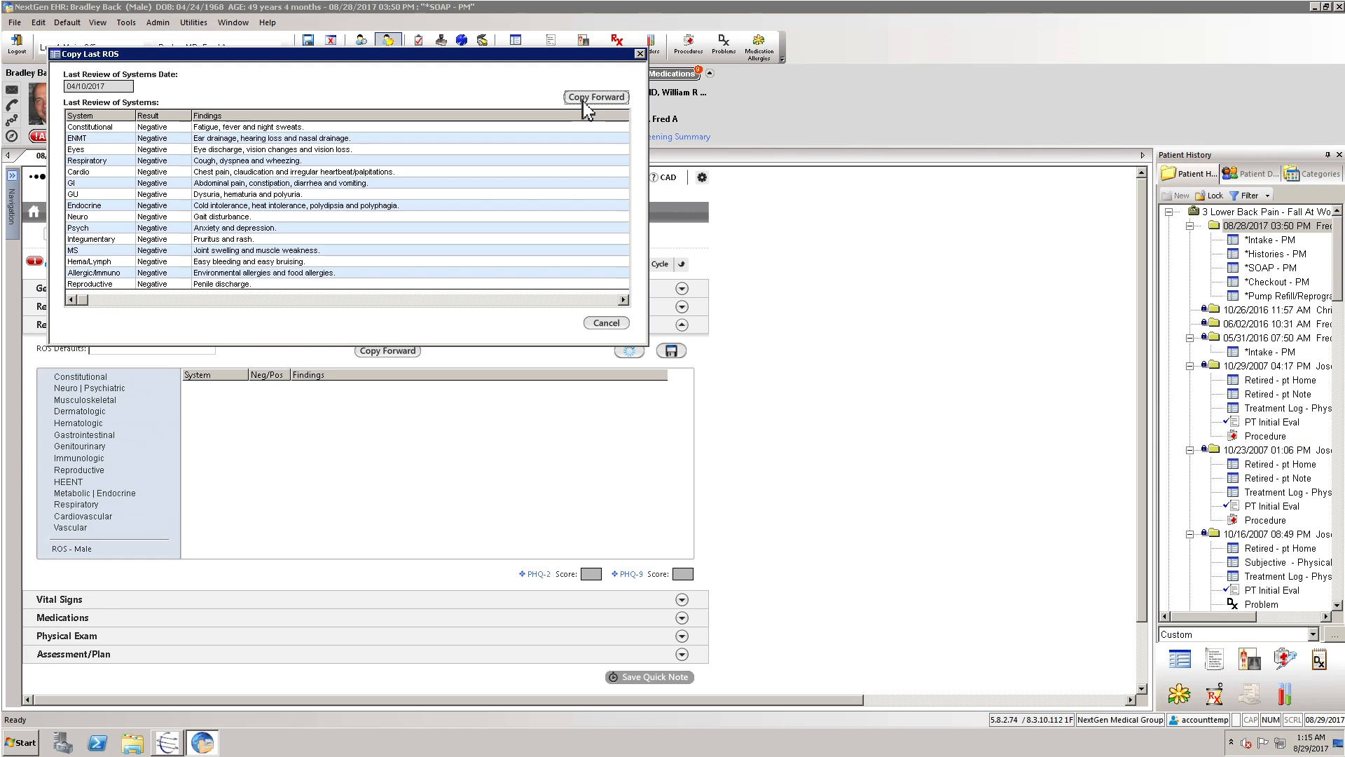
pyautogui.click(585, 97)
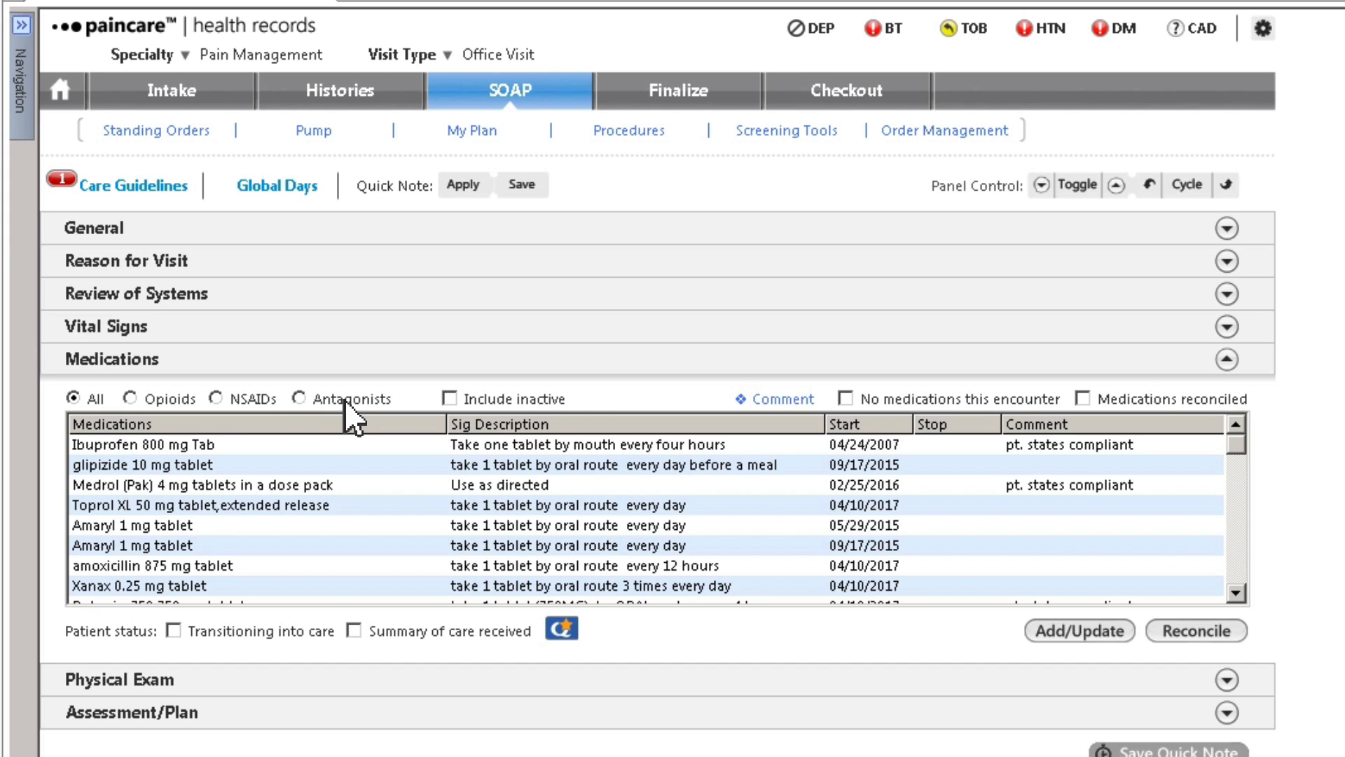
# Filter the SOAP note's medication list to opioids, including inactive ones.
pyautogui.click(157, 401)
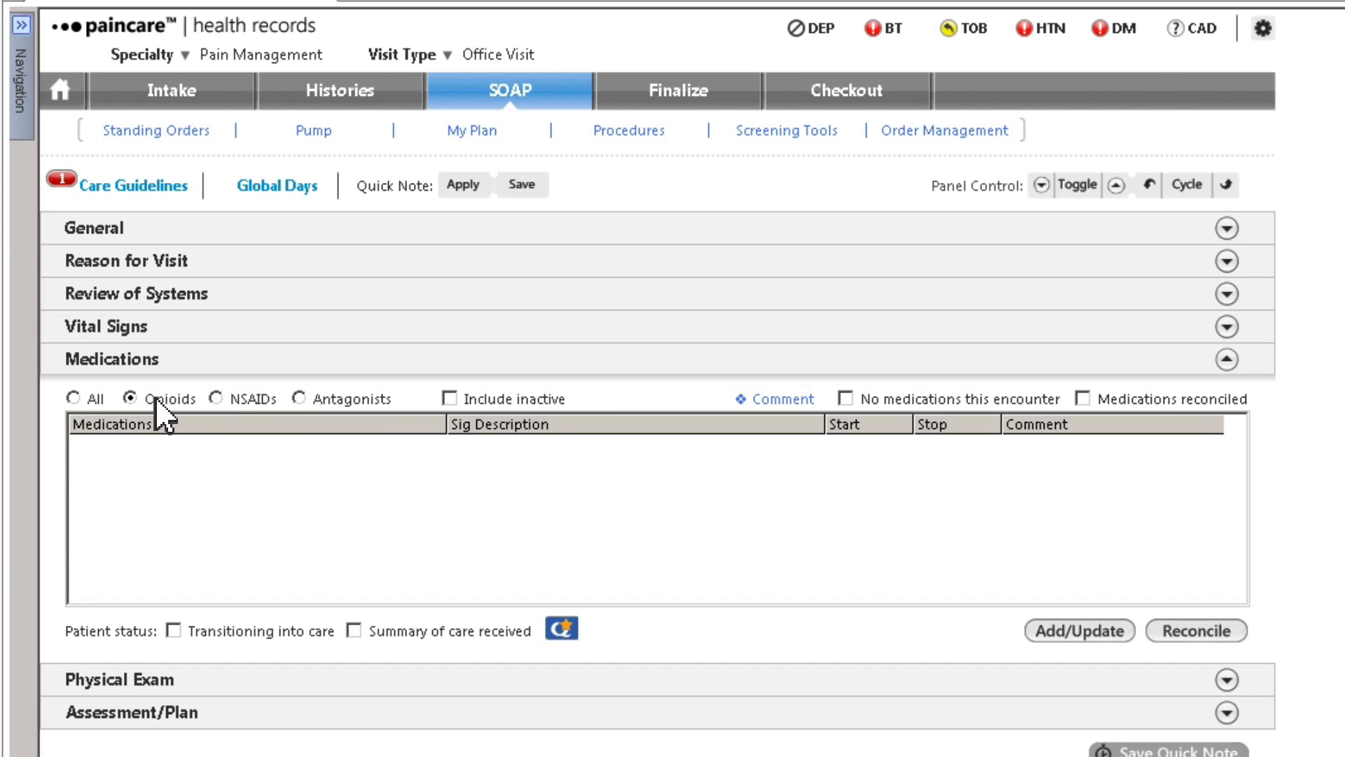
pyautogui.click(456, 402)
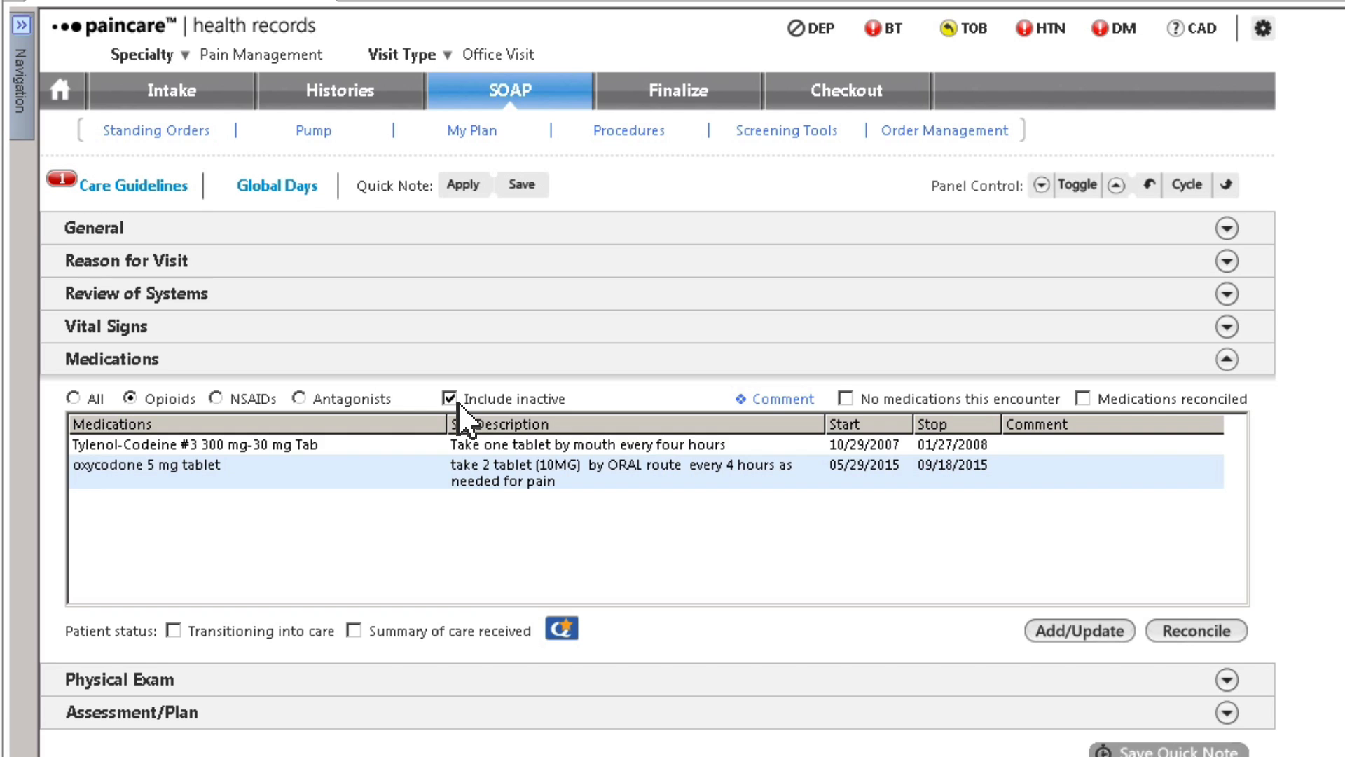